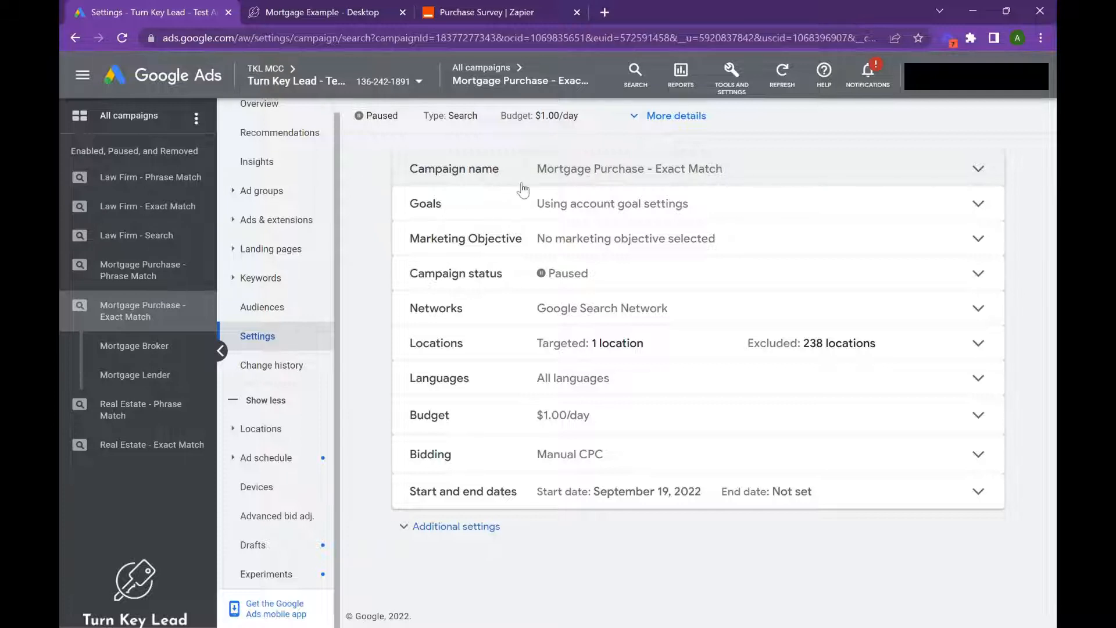
Review the campaign name of the Mortgage Purchase - Exact Match campaign and save the section
left_click(553, 170)
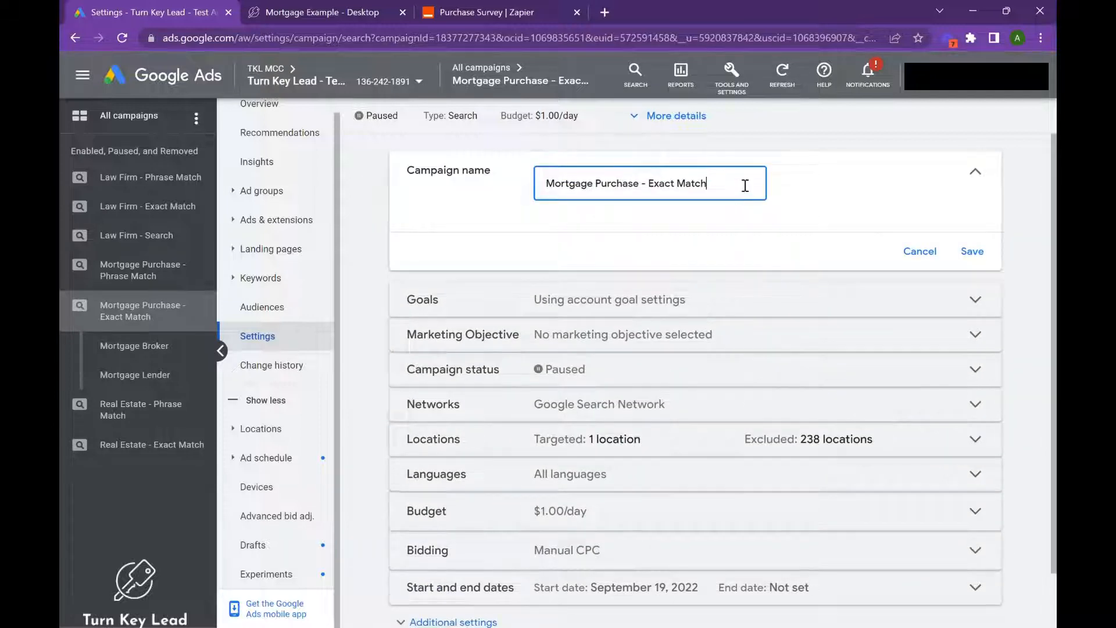
left_click_drag(744, 183, 529, 176)
left_click(967, 254)
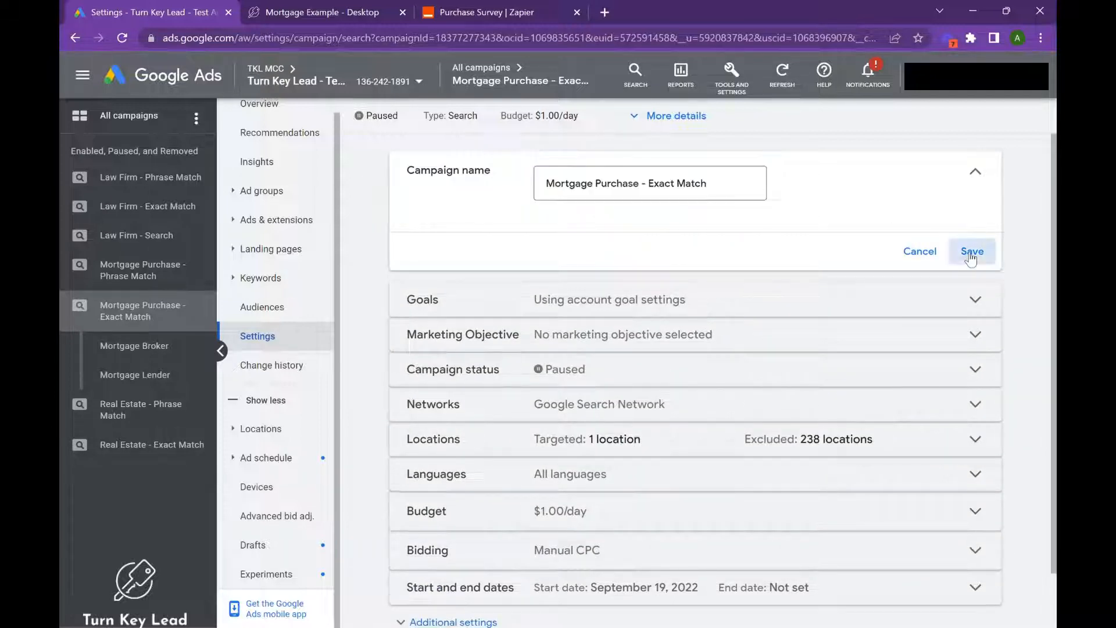
Review the campaign's goal settings and its Search and Display Network options, saving each section
left_click(835, 197)
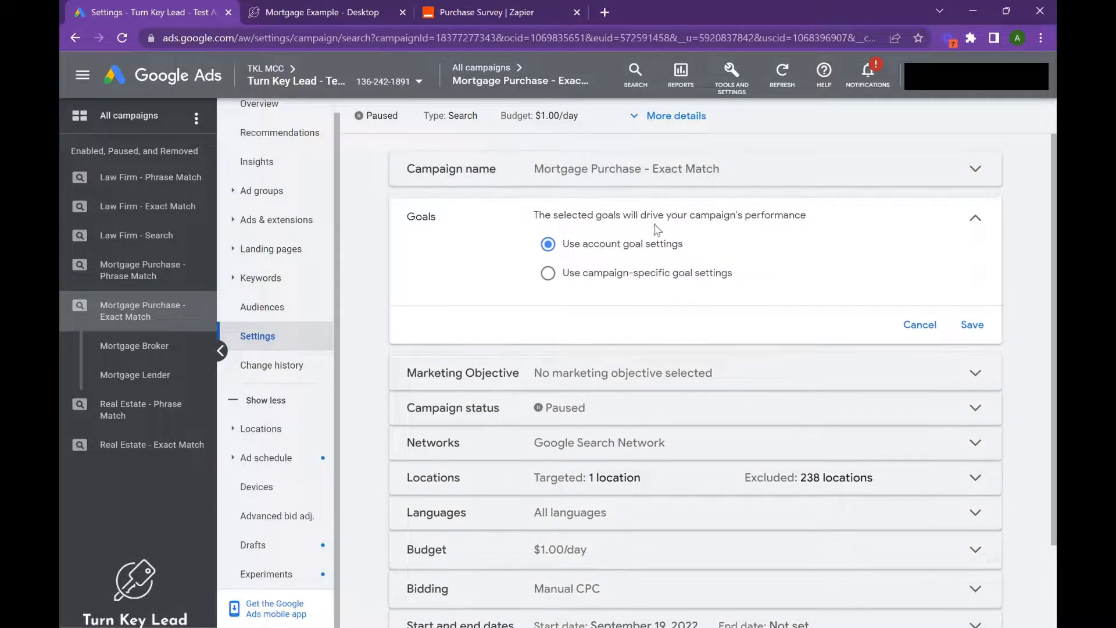
left_click(972, 320)
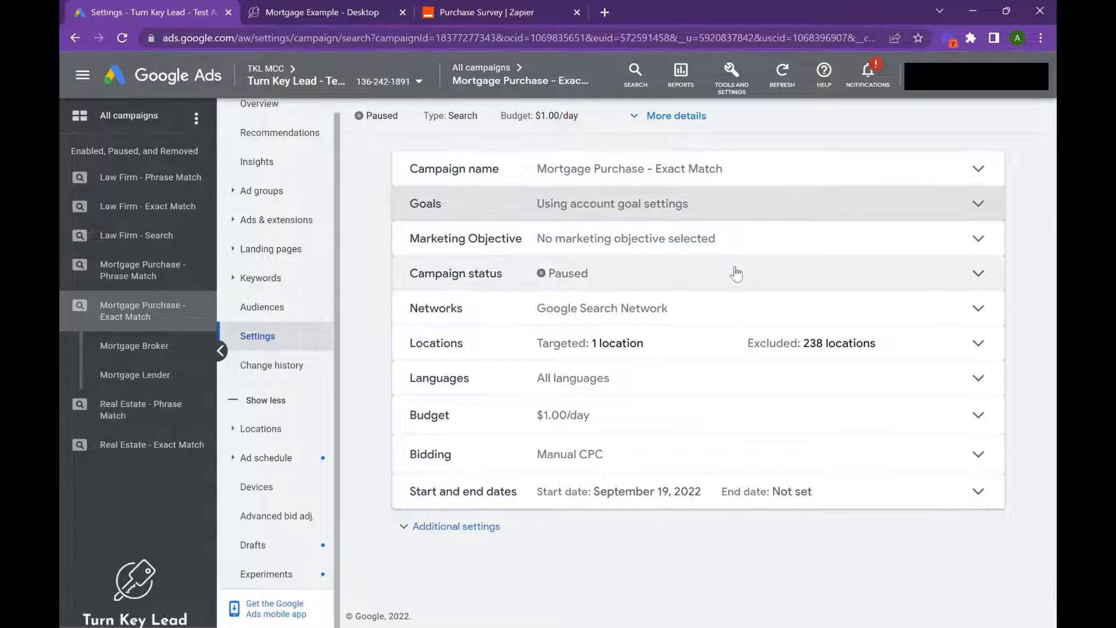
left_click(725, 296)
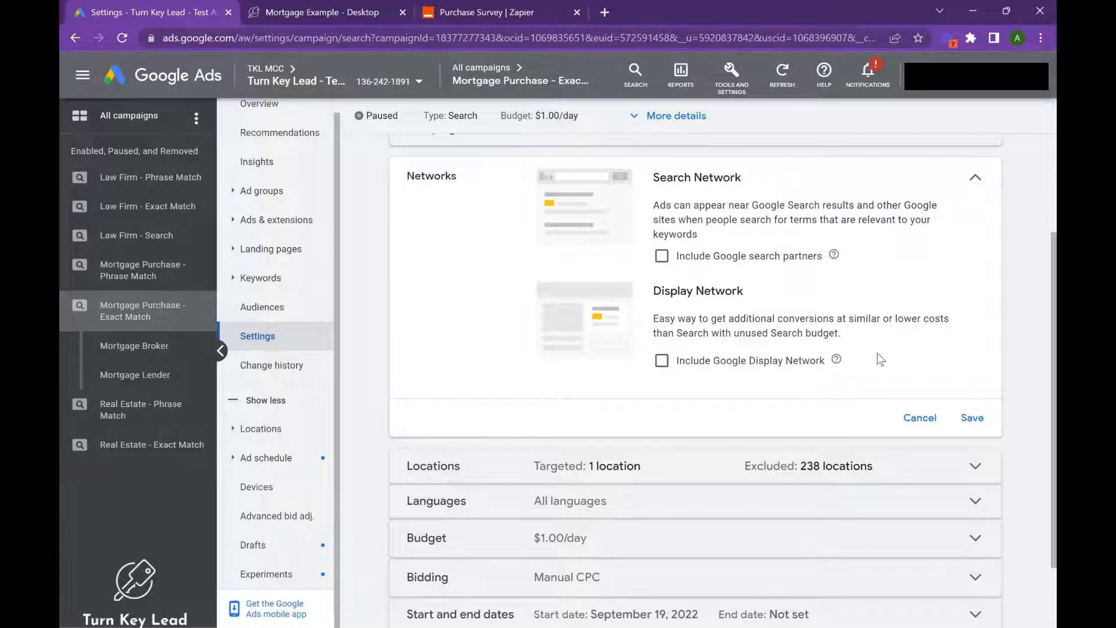
left_click(975, 417)
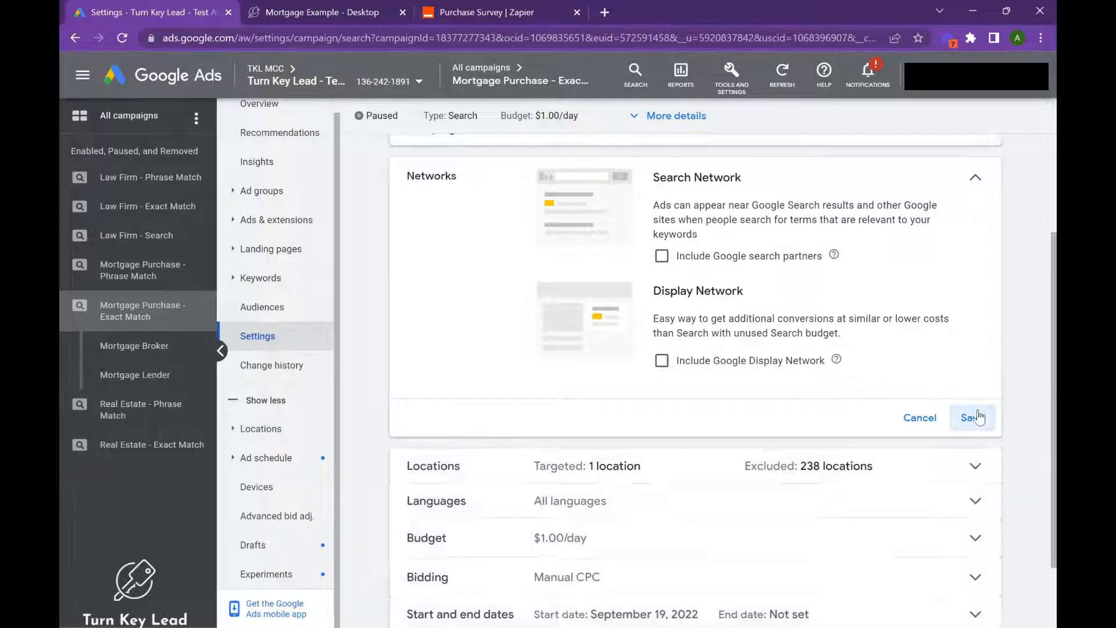
Examine the targeted and excluded locations in the campaign's location settings and save the section
left_click(705, 348)
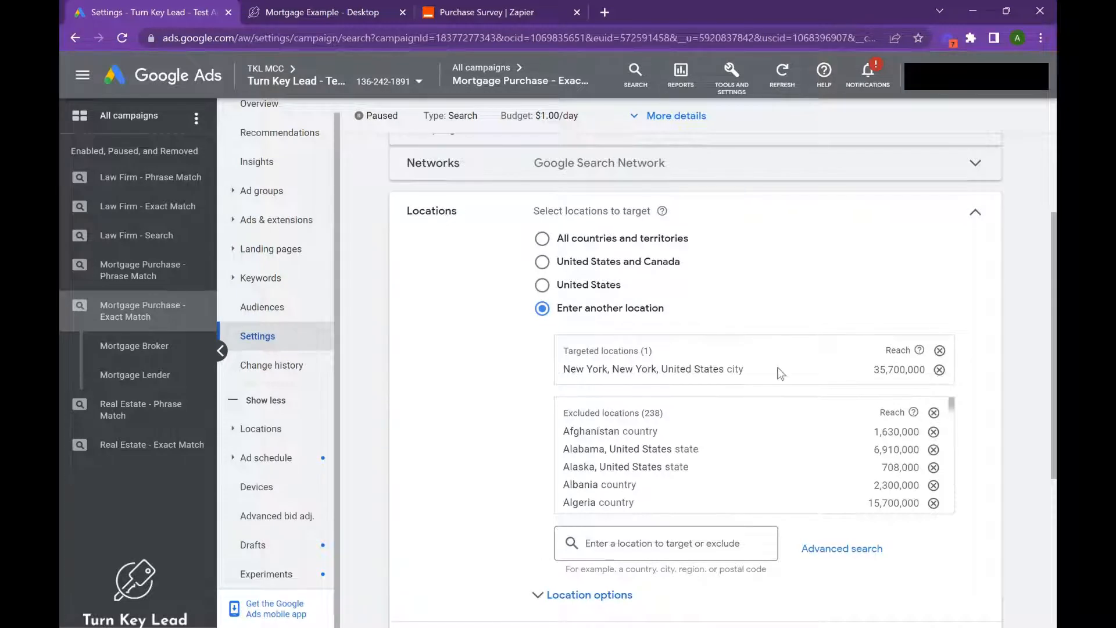
scroll(611, 371, "down", 2)
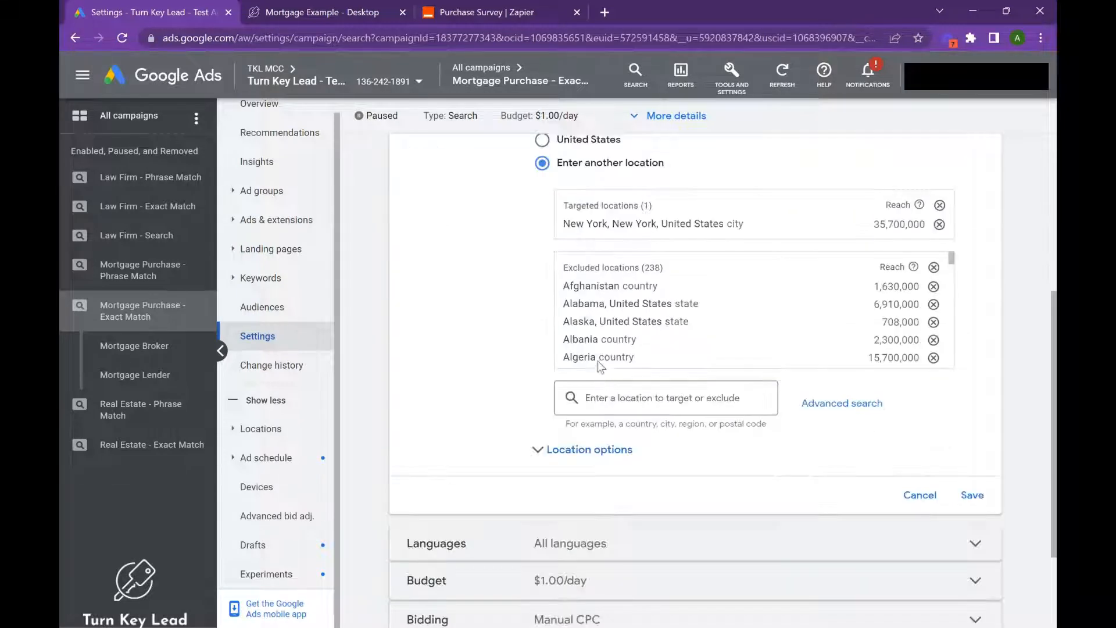
scroll(599, 291, "down", 6)
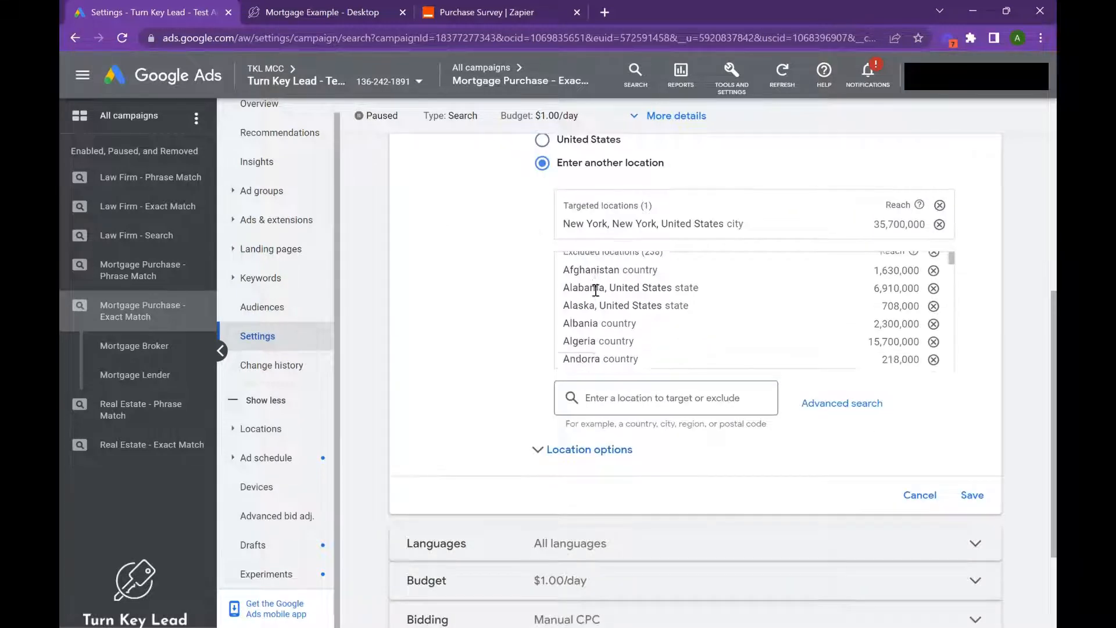
scroll(596, 291, "down", 18)
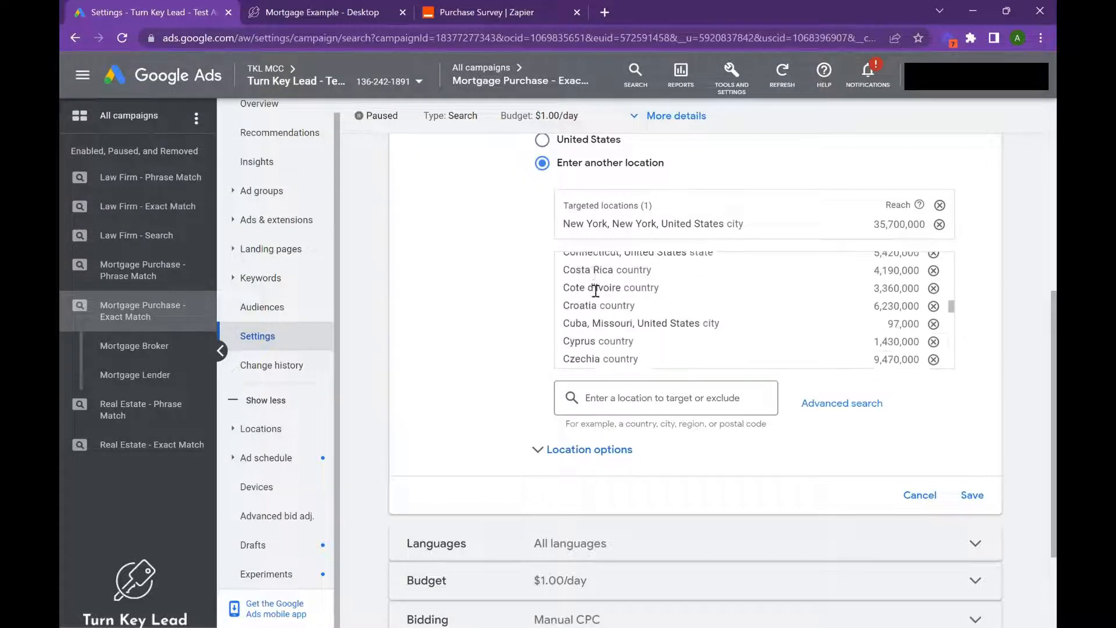
scroll(596, 290, "down", 8)
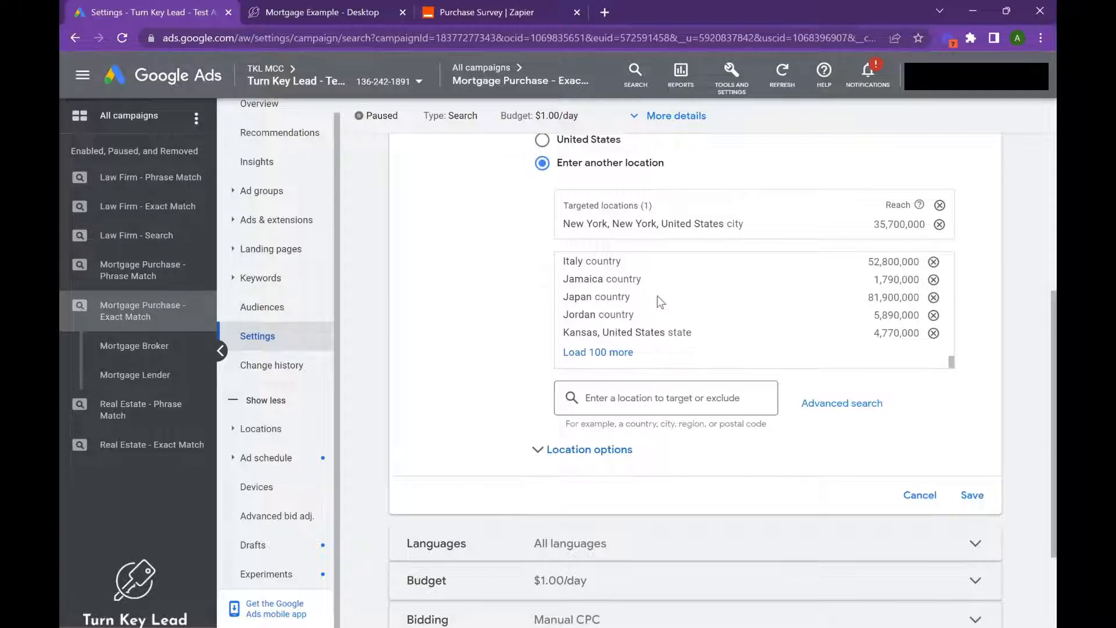
scroll(763, 360, "up", 3)
scroll(758, 358, "down", 3)
left_click(972, 495)
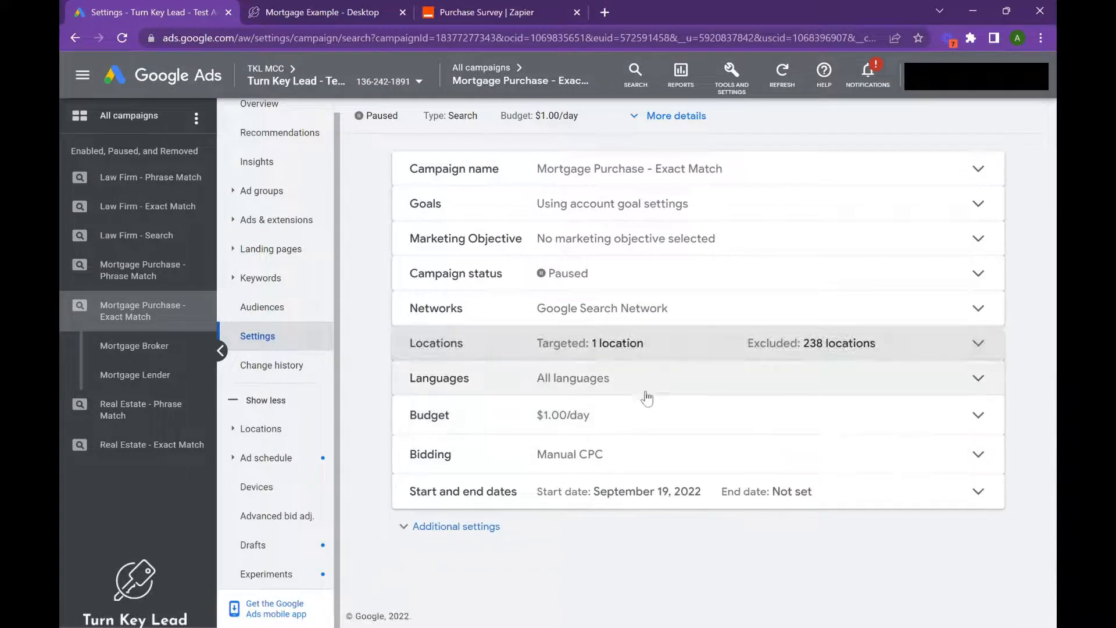
Review the campaign's average daily budget and the available bid strategies, keep Manual CPC, and save both sections
left_click(649, 420)
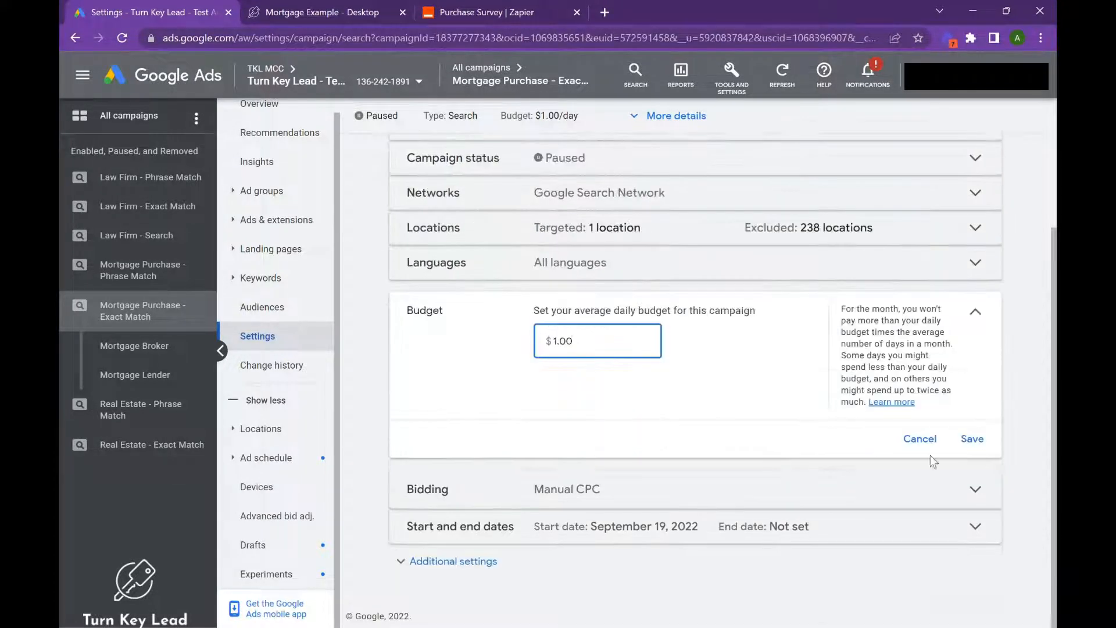
left_click(972, 440)
left_click(715, 468)
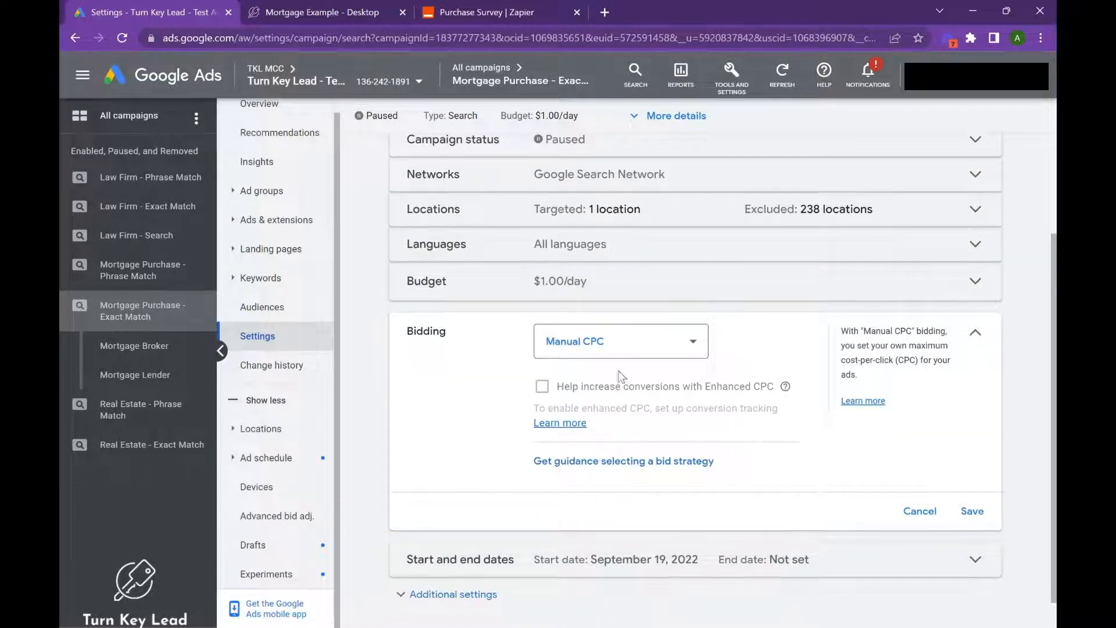
left_click(621, 352)
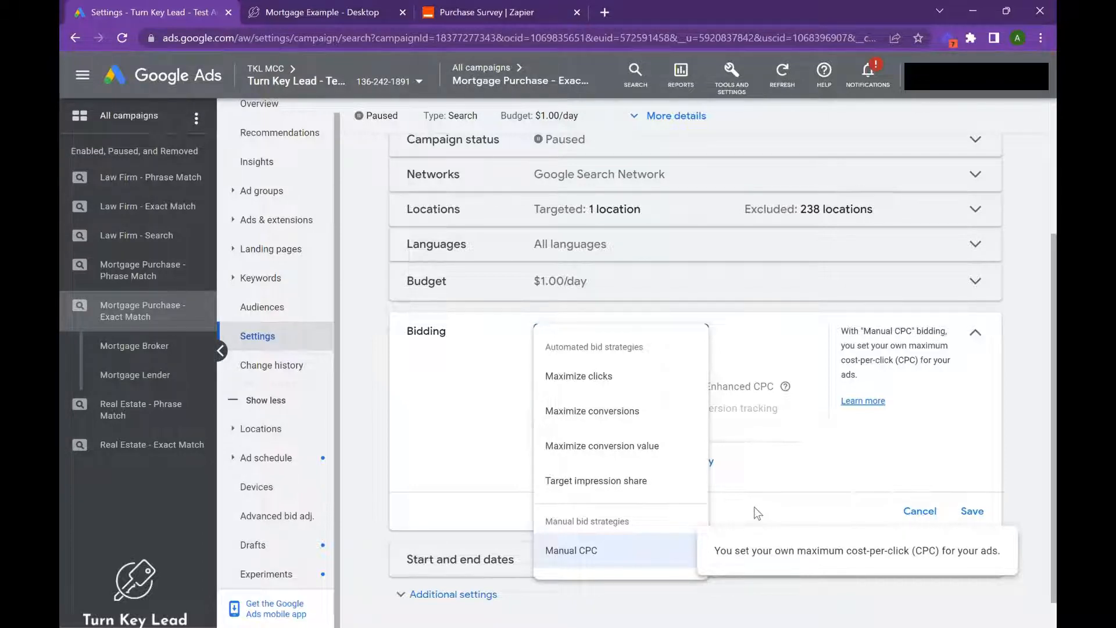
left_click(770, 500)
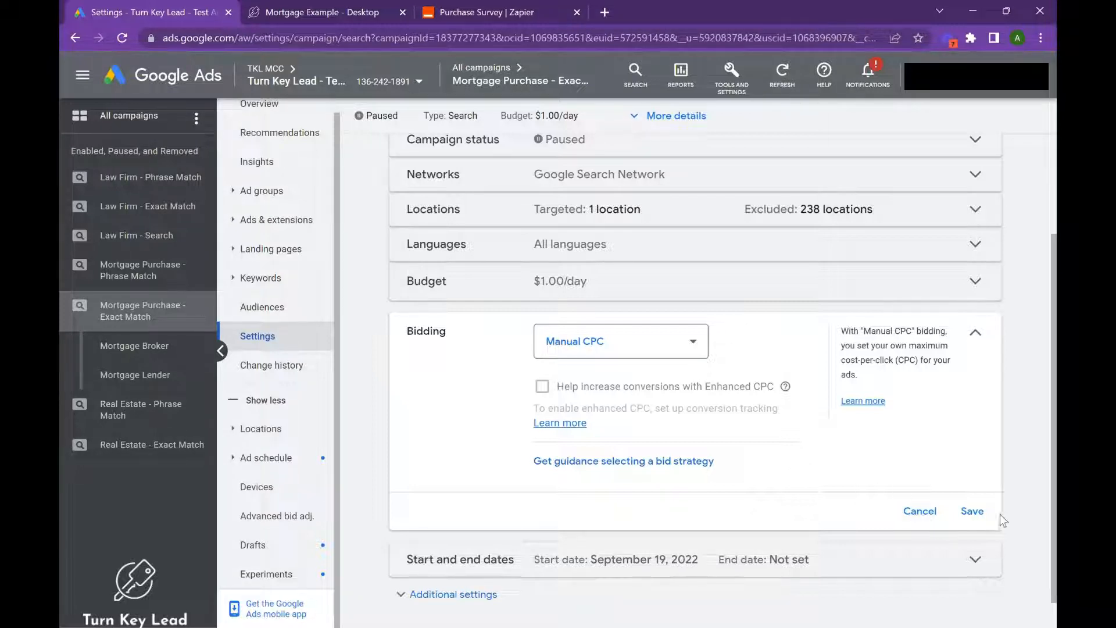
left_click(972, 512)
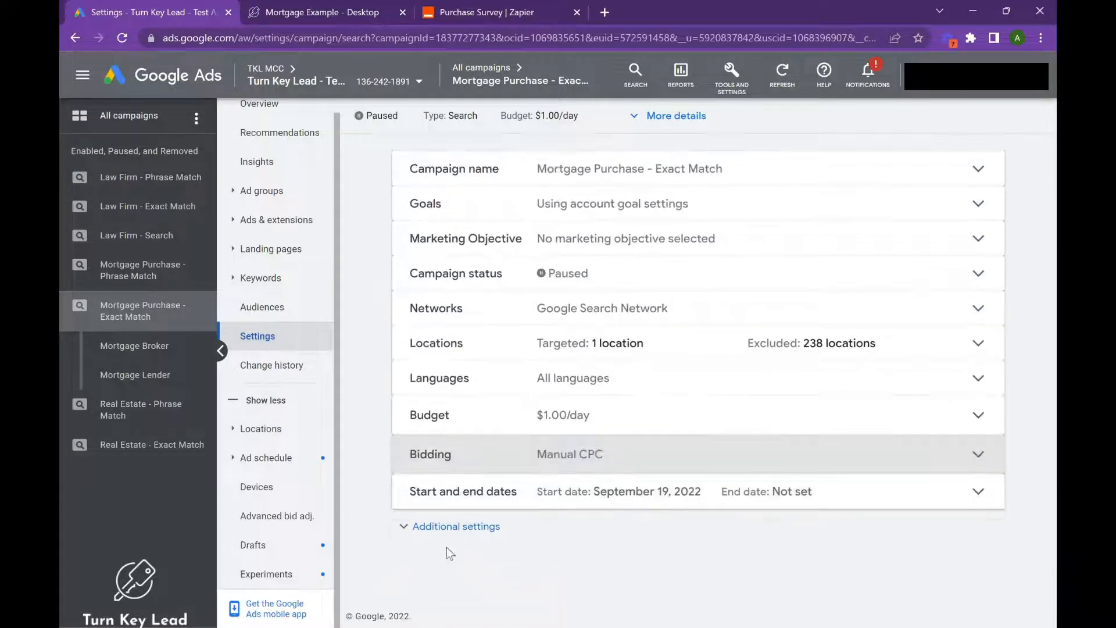
Expand the campaign's additional settings and review the extra options, including ad rotation and IP exclusions
left_click(470, 530)
scroll(563, 508, "down", 2)
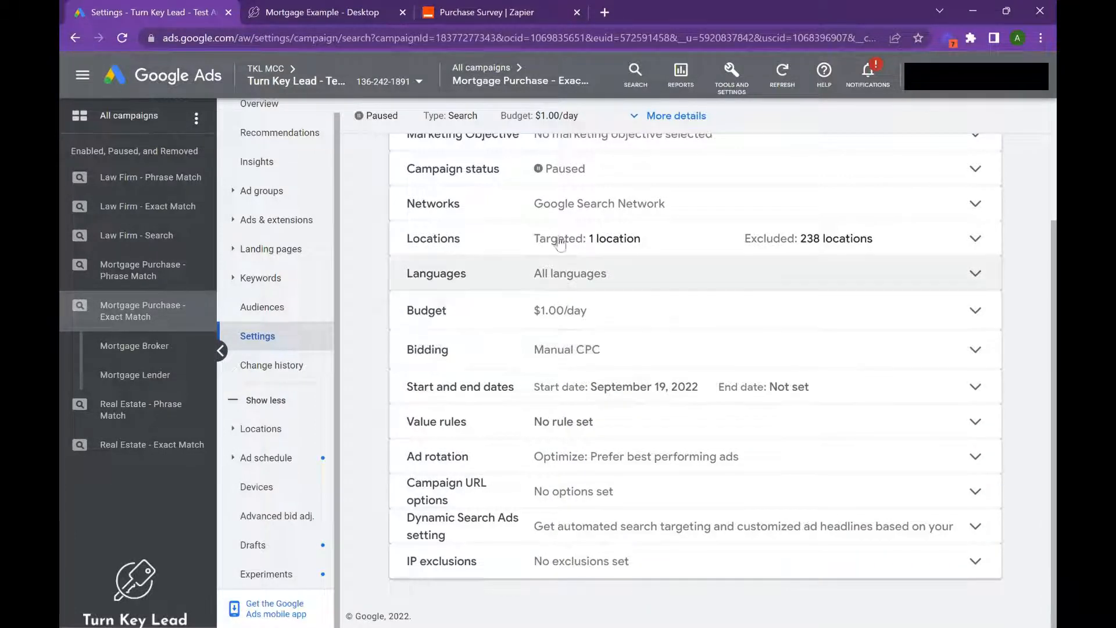
scroll(523, 250, "up", 2)
Go to the Mortgage Broker ad group and examine its search keywords, match types and maximum CPC bids
left_click(124, 348)
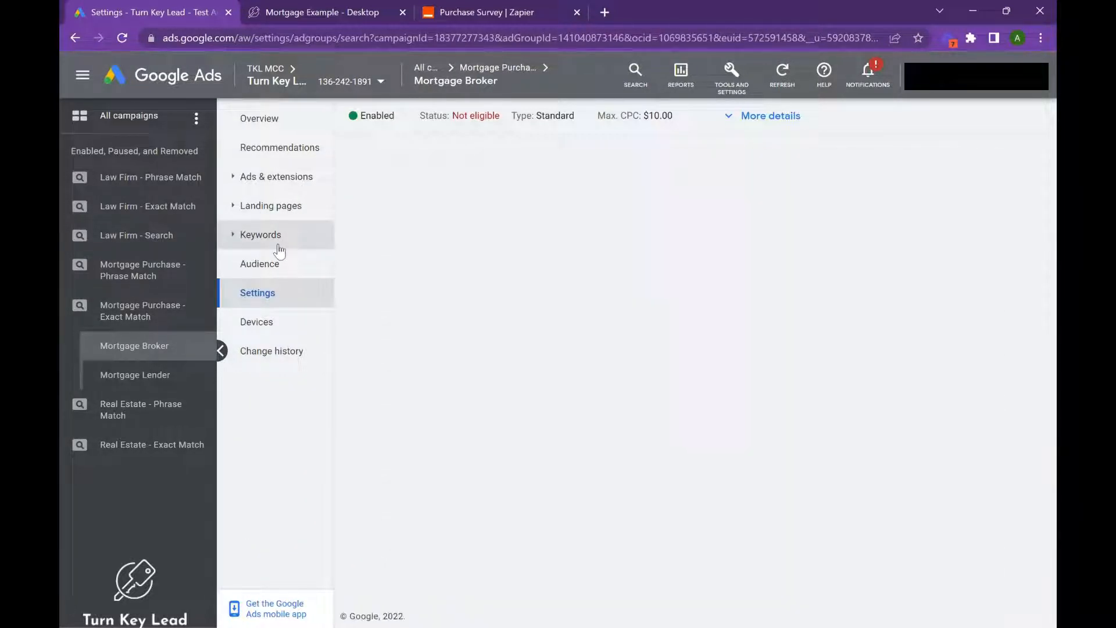
left_click(279, 247)
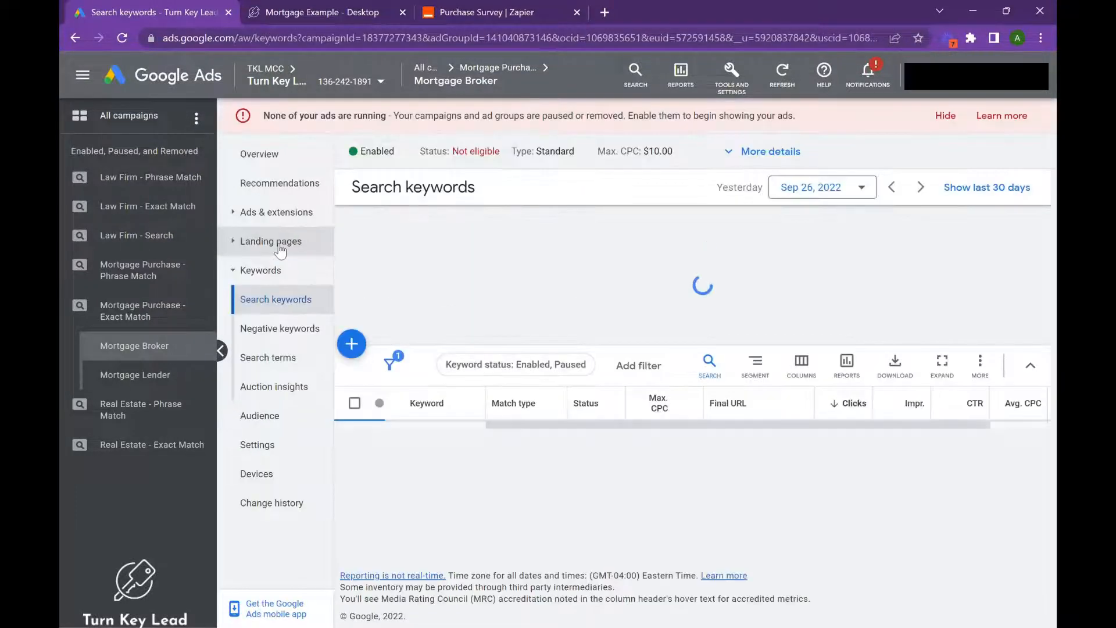
scroll(543, 345, "down", 5)
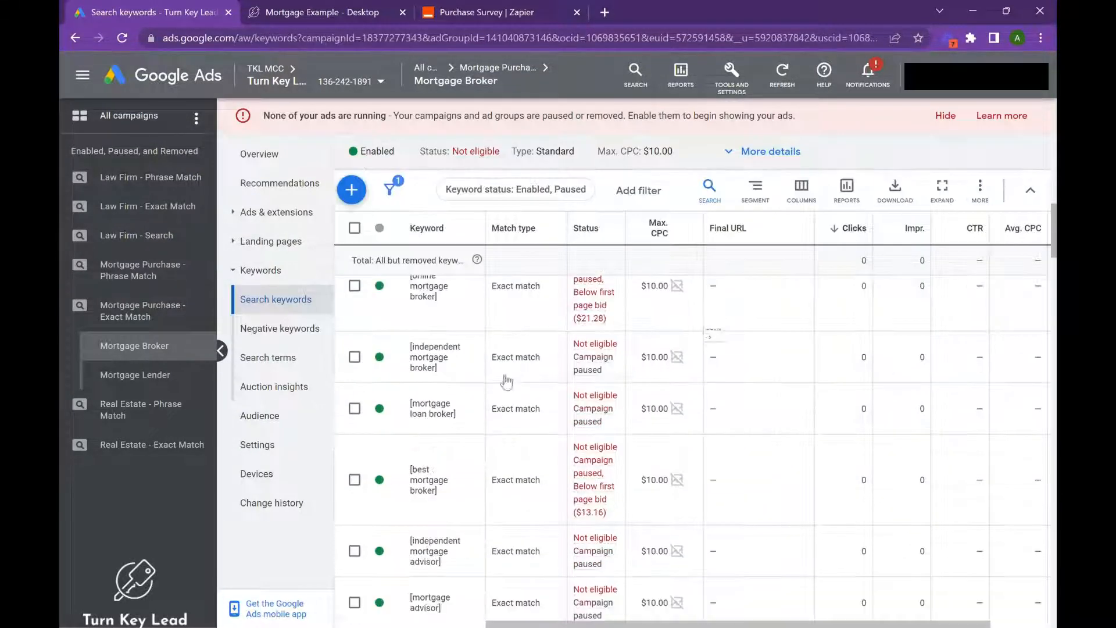
scroll(447, 371, "down", 3)
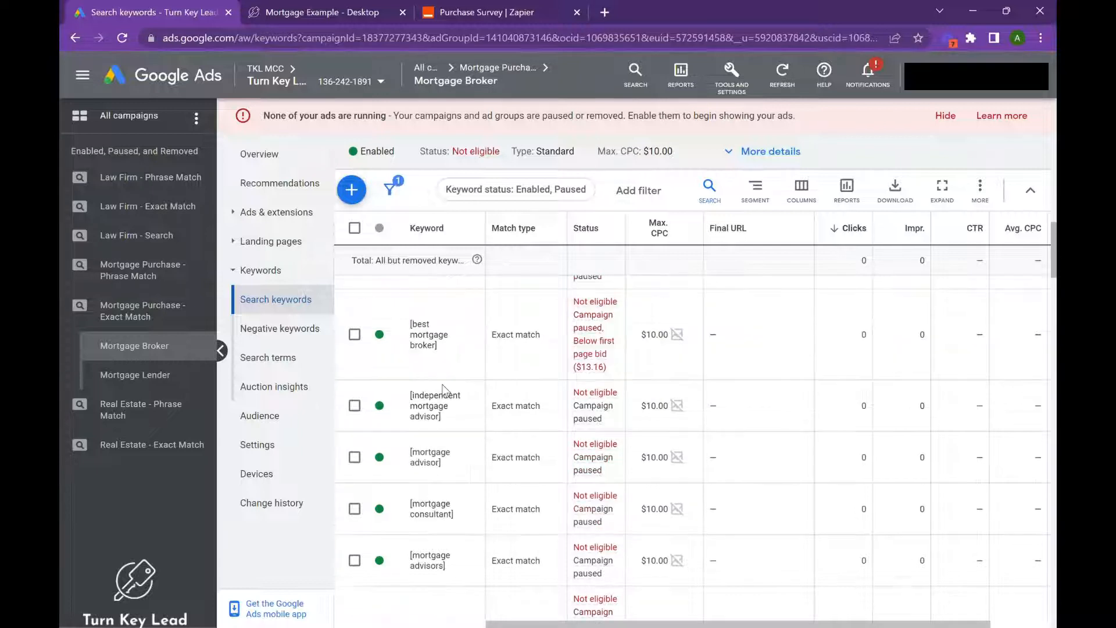
scroll(443, 389, "down", 3)
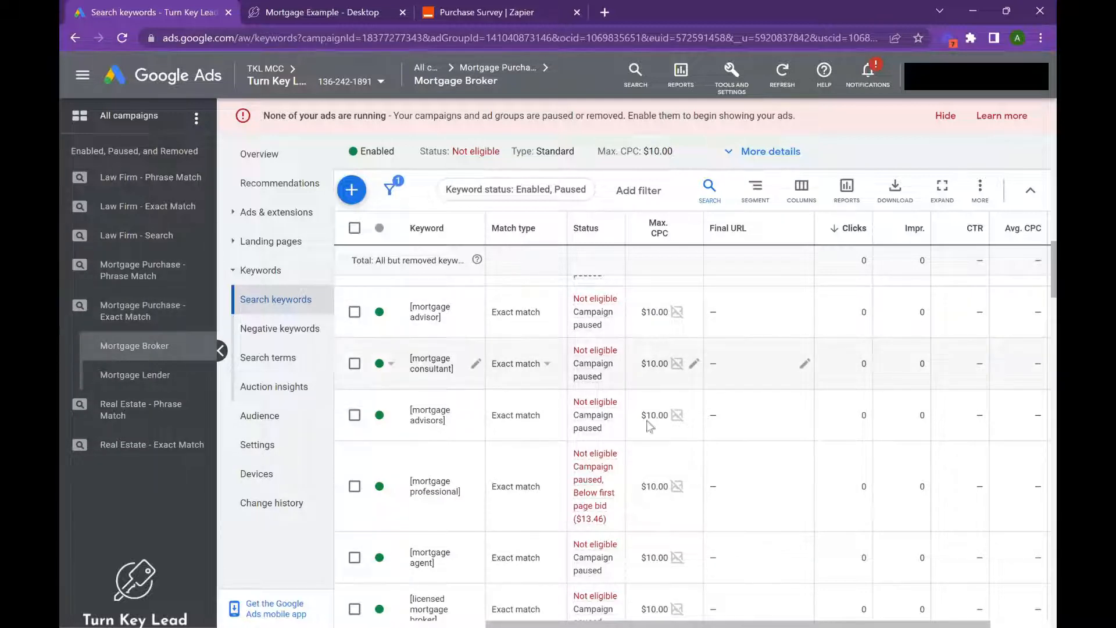
scroll(481, 401, "up", 3)
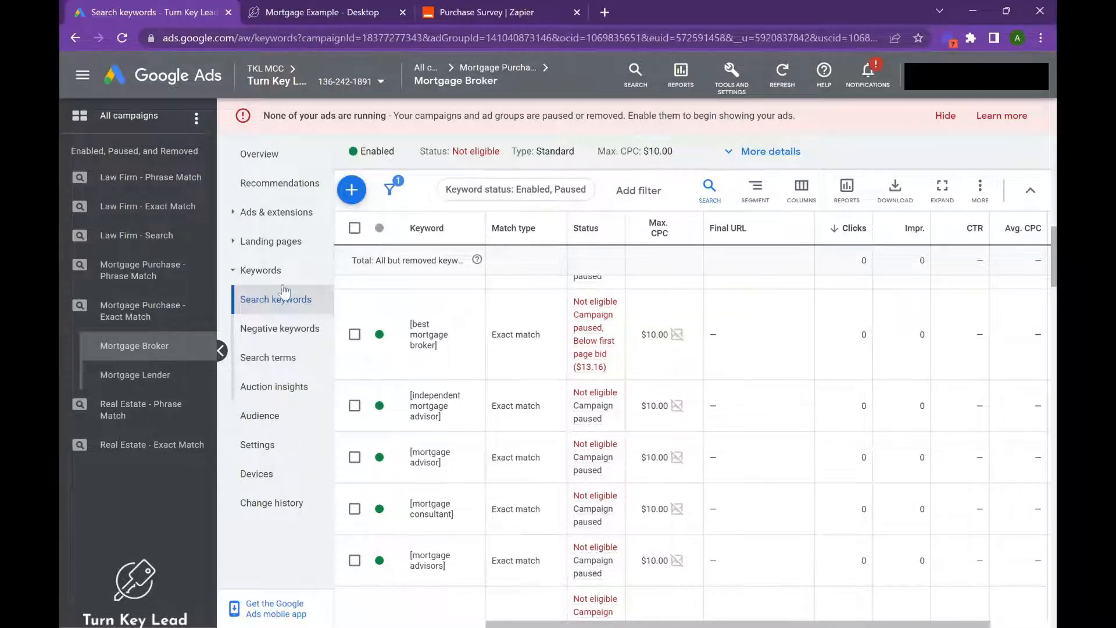
Review the Mortgage Broker ad group's responsive search ads and its sitelink extensions
left_click(270, 210)
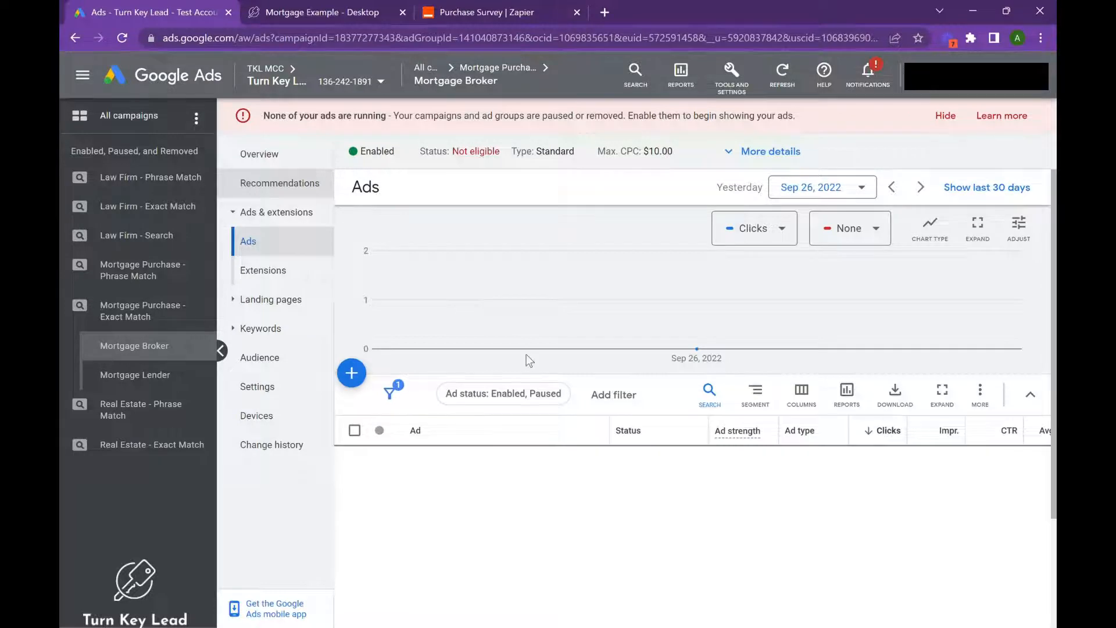
scroll(526, 354, "down", 3)
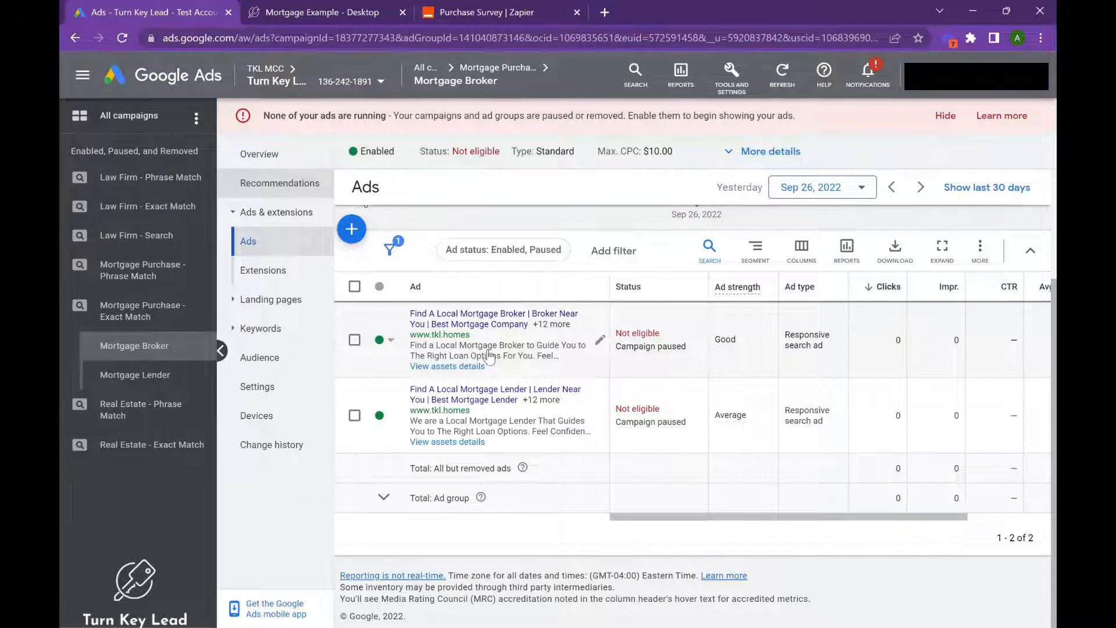
left_click(263, 271)
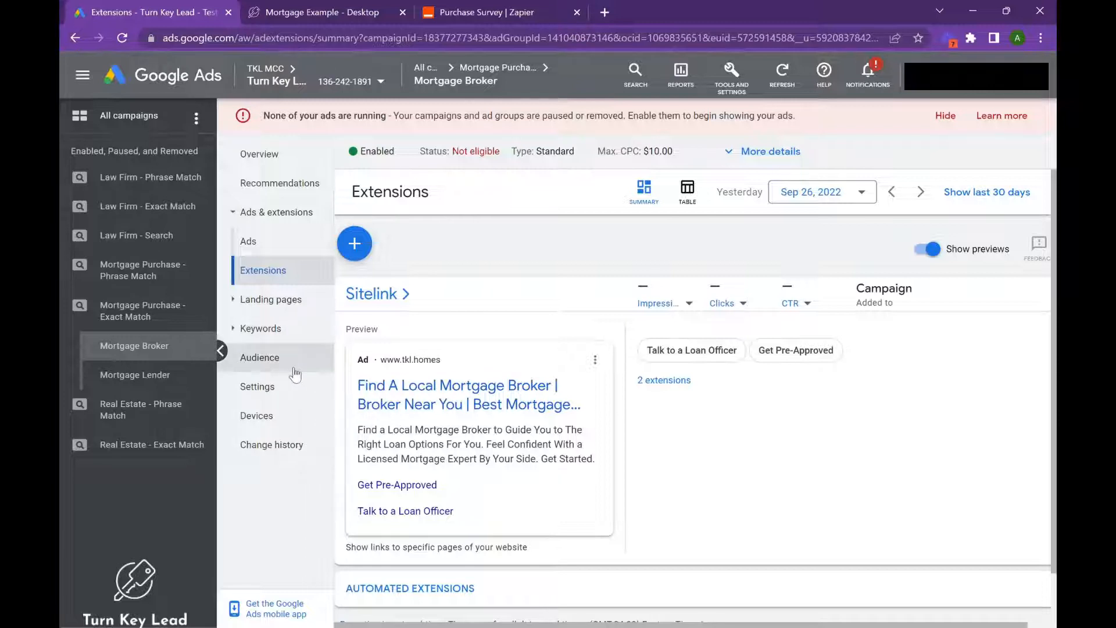
Check the Mortgage Broker ad group's negative keywords and its audience segments, demographics and exclusions
left_click(242, 329)
left_click(273, 387)
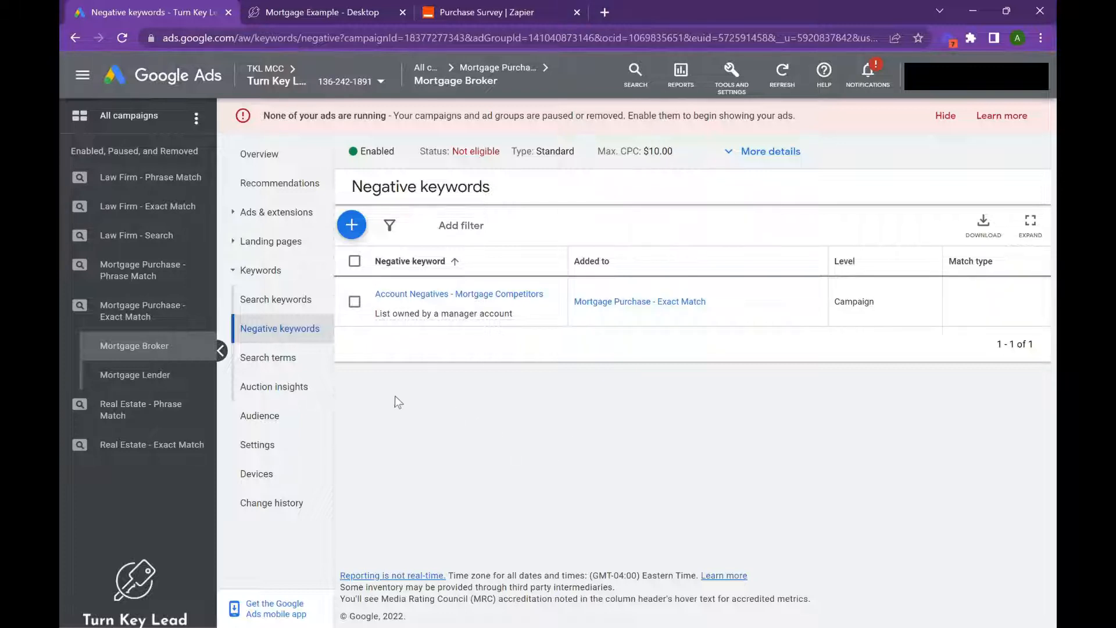
left_click(290, 416)
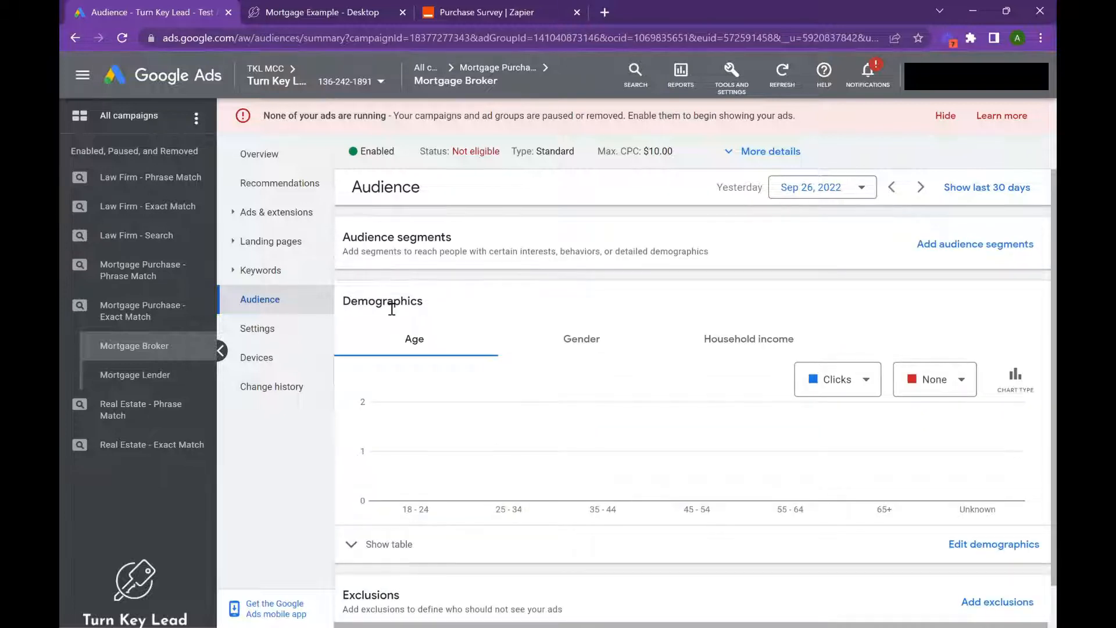
scroll(392, 309, "down", 1)
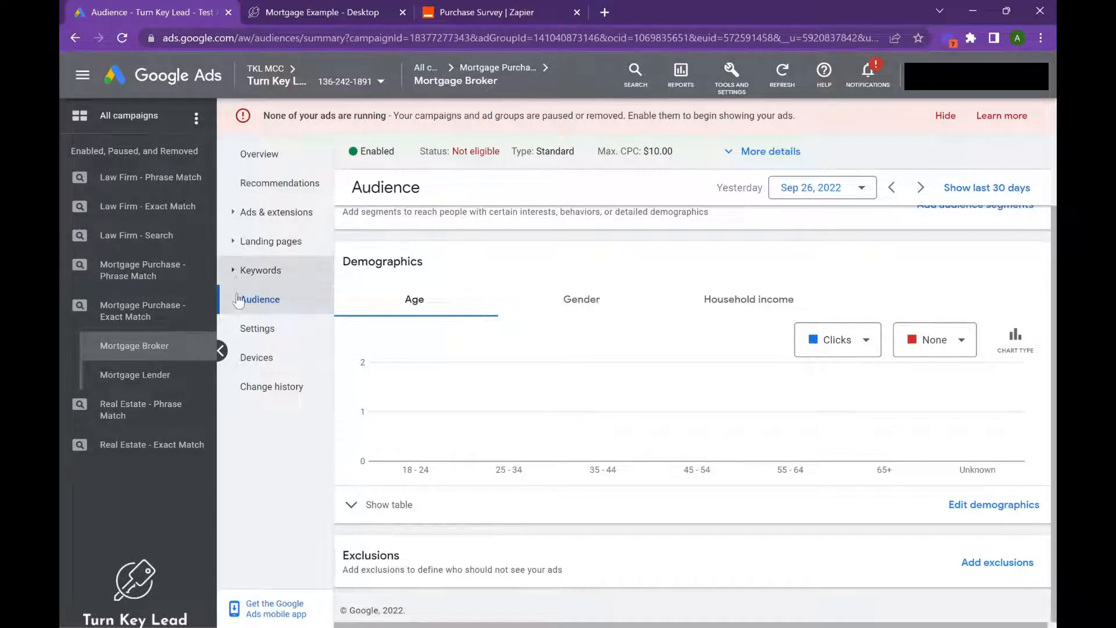
Switch to the Mortgage Example landing page and examine its headline, pre-approval text and purchase-or-refinance survey
left_click(353, 6)
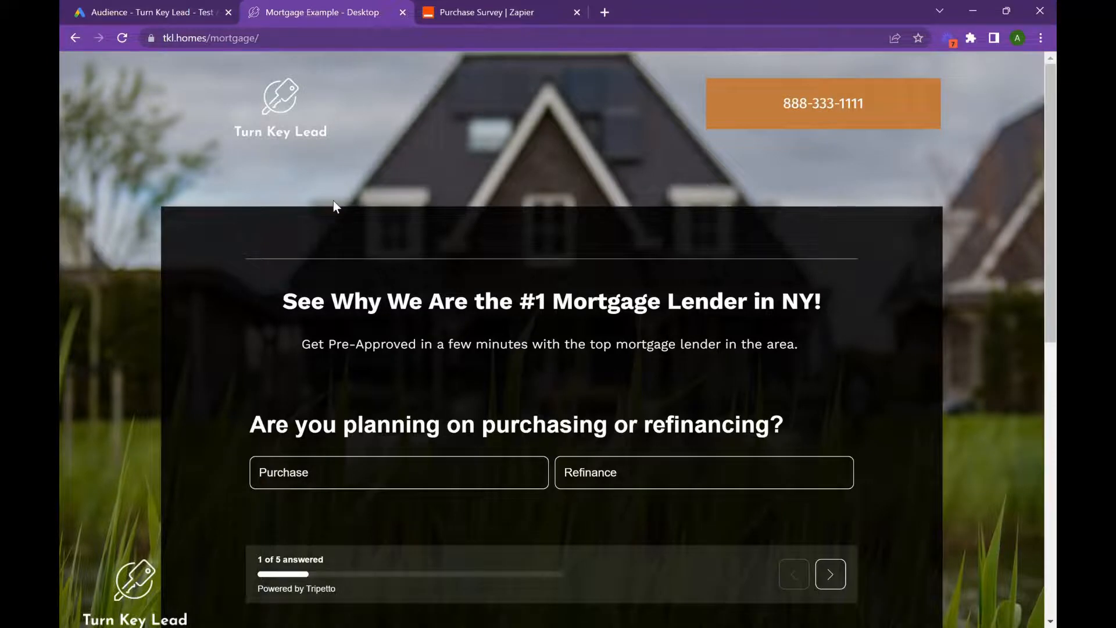
scroll(333, 200, "down", 5)
scroll(337, 202, "up", 6)
scroll(311, 221, "down", 4)
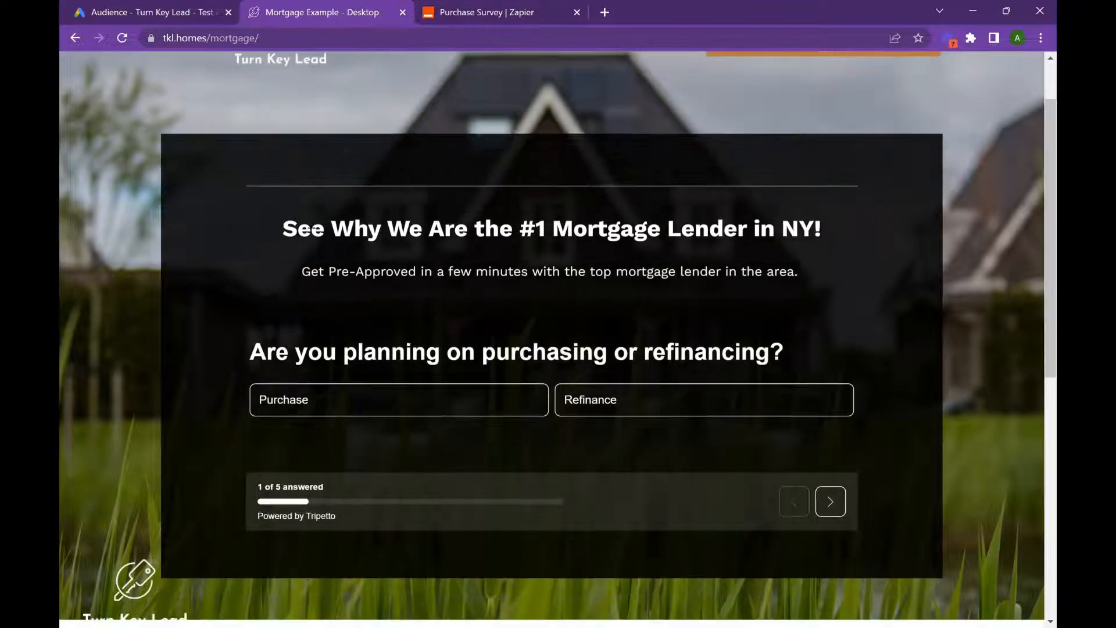
scroll(304, 213, "up", 1)
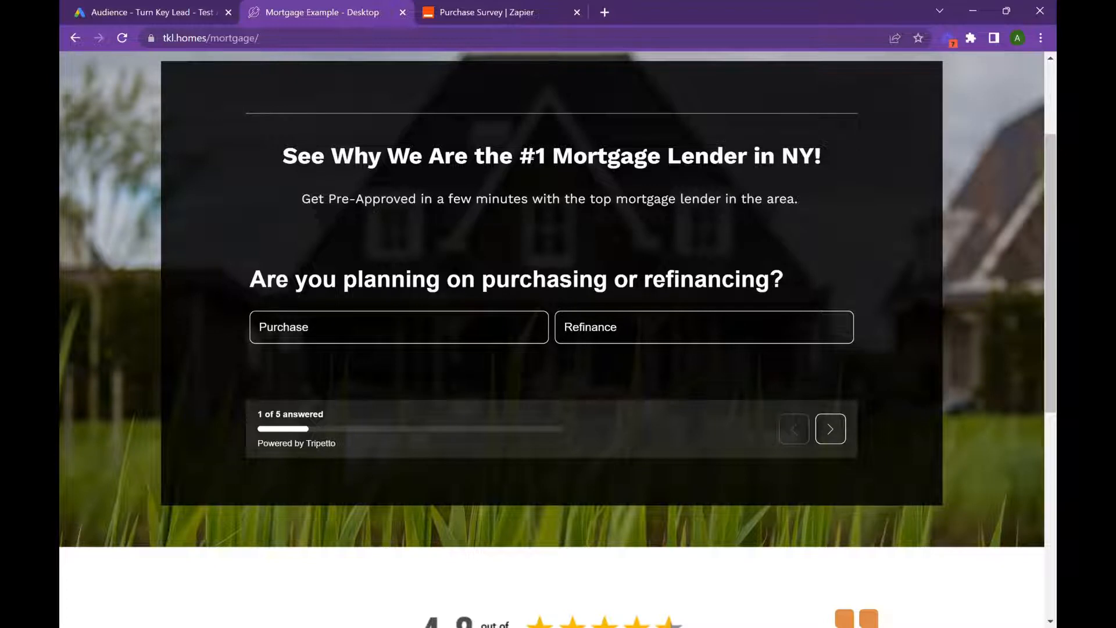
left_click_drag(520, 156, 723, 156)
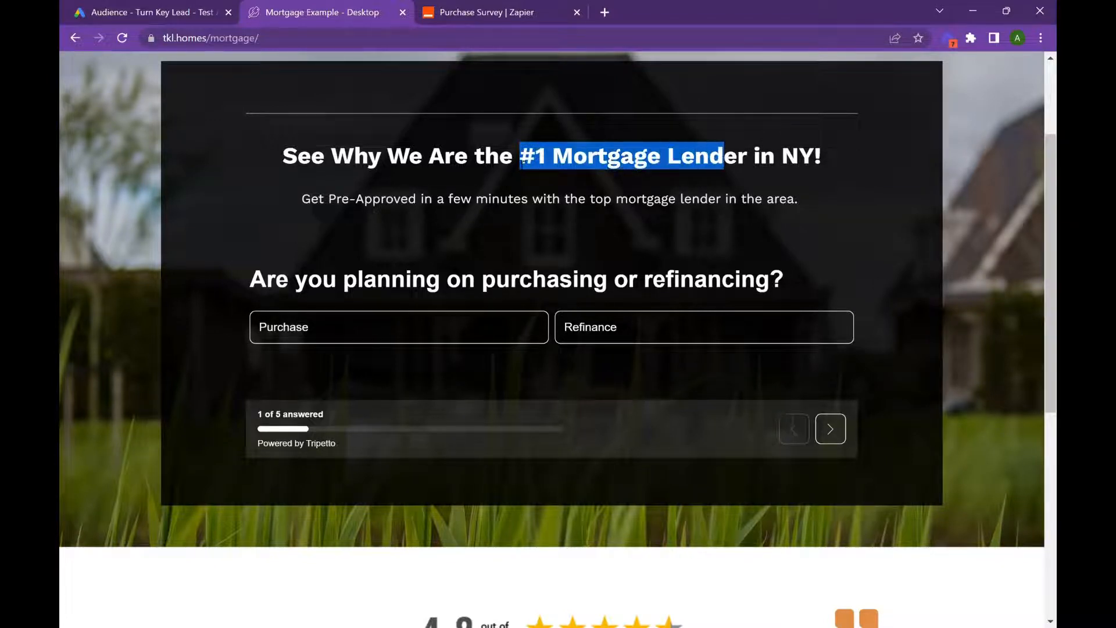
left_click(360, 197)
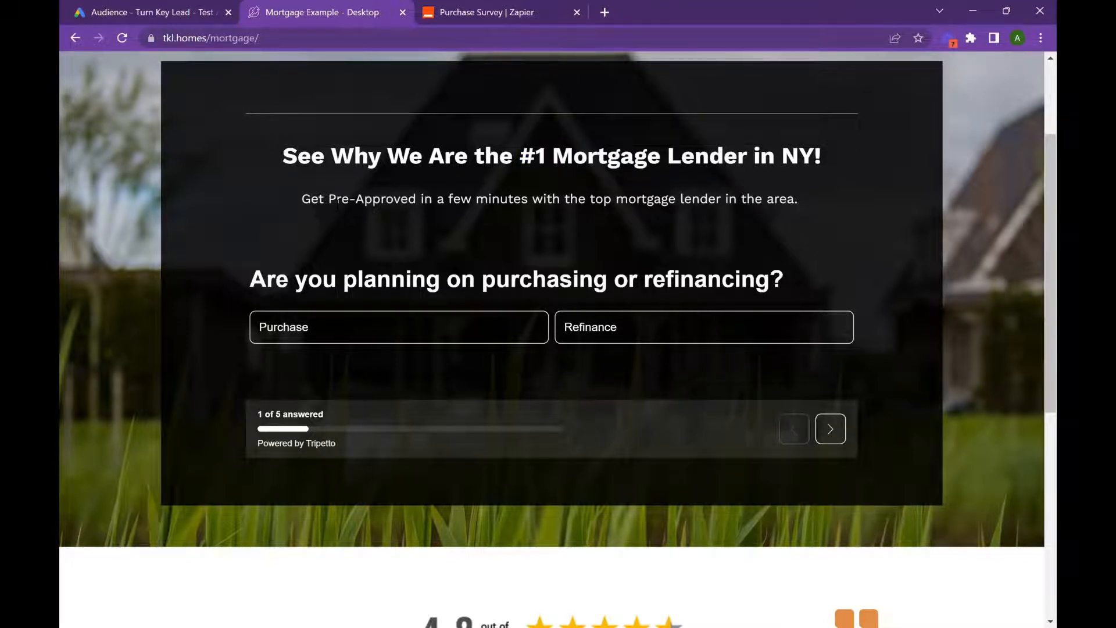
Review the landing page's Pre-Approved text, the survey progress bar, and the star rating and customer testimonial
left_click_drag(329, 199, 421, 199)
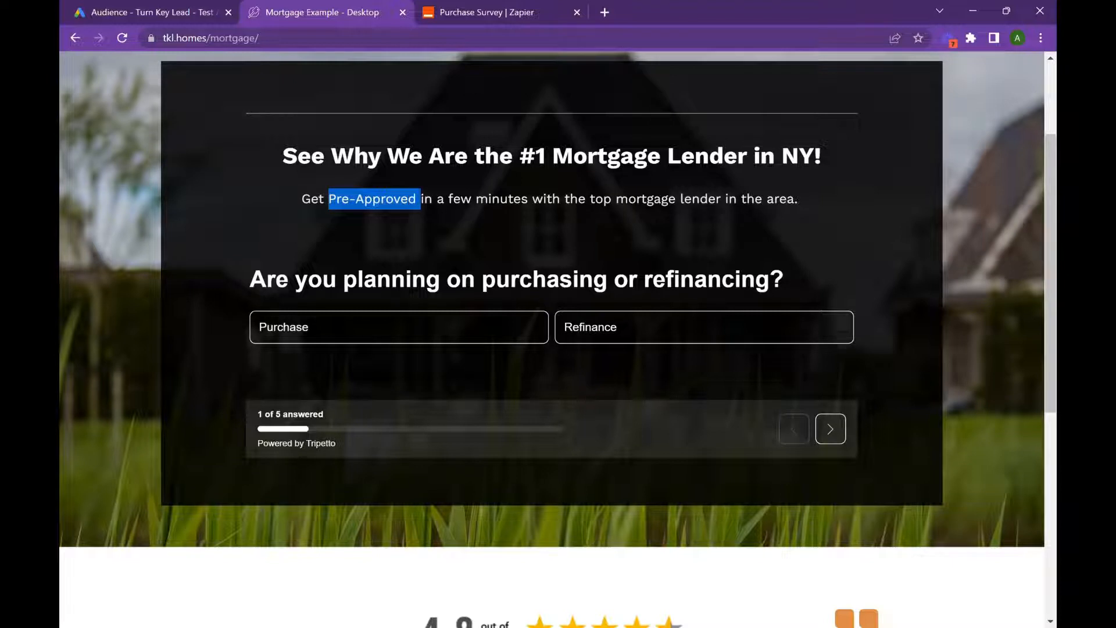
scroll(431, 204, "down", 1)
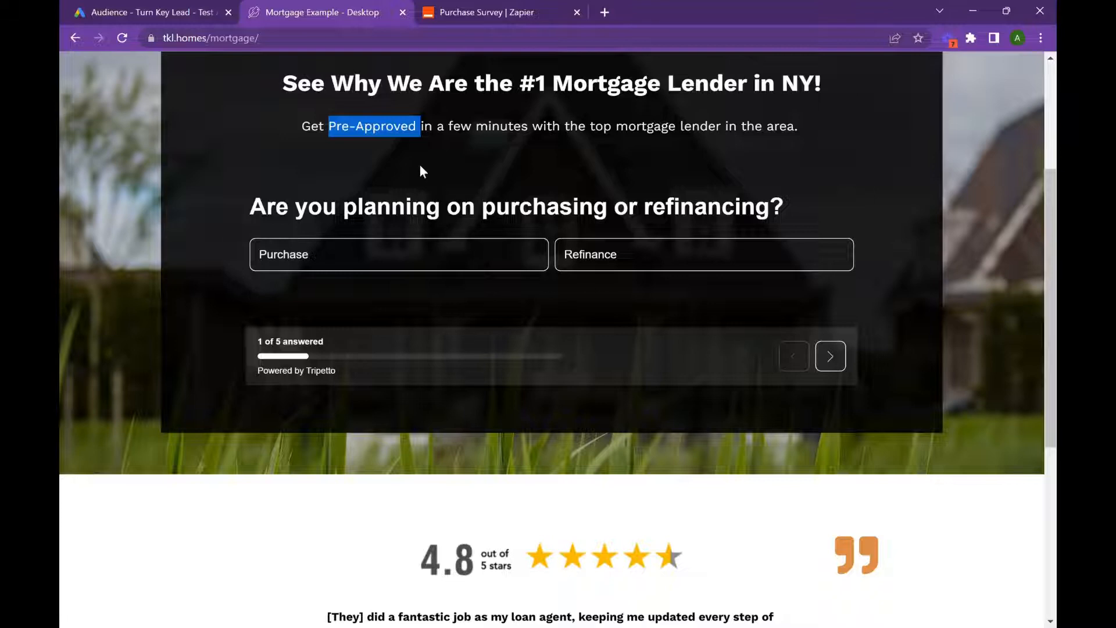
scroll(393, 200, "down", 3)
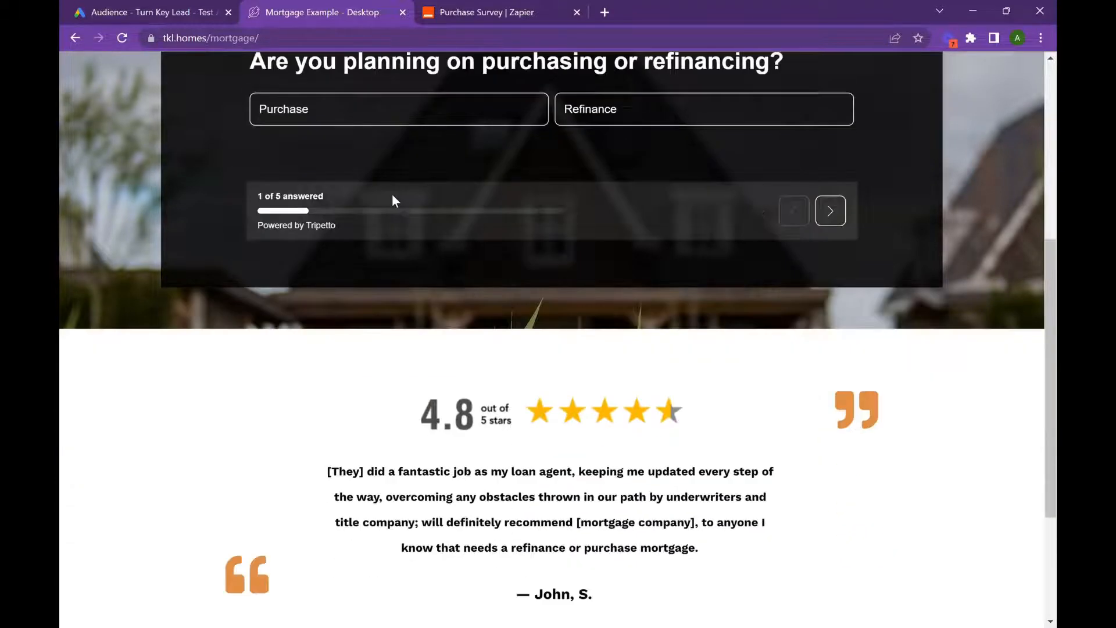
scroll(393, 200, "up", 4)
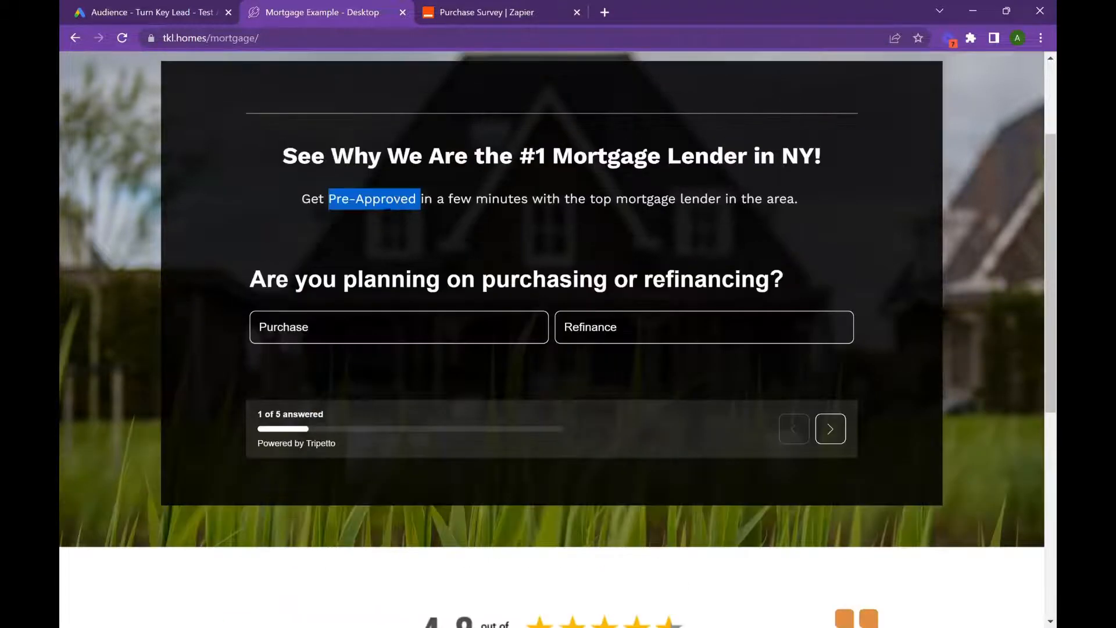
Answer the mortgage survey with Purchase, Single Family, Excellent credit score and a purchase price of 100k-200k
left_click(368, 329)
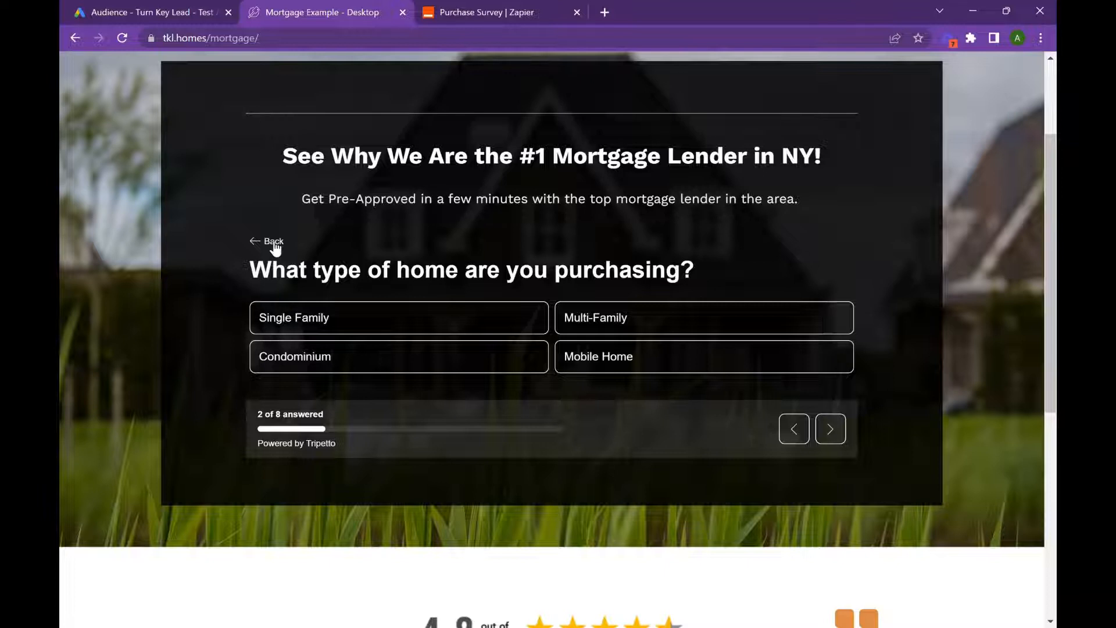
left_click(349, 318)
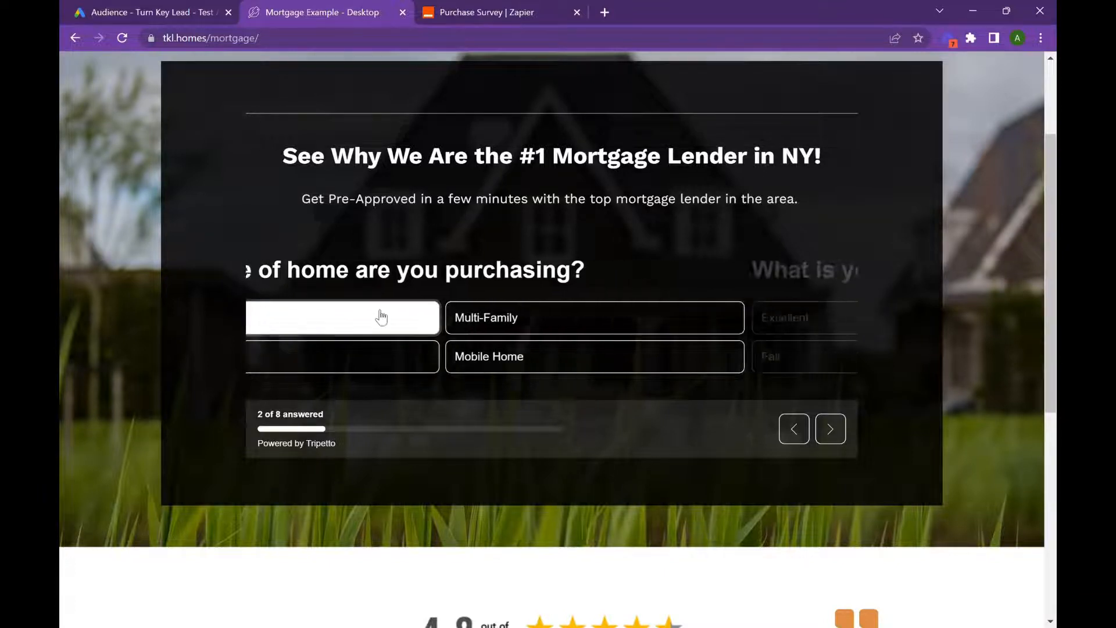
left_click(383, 316)
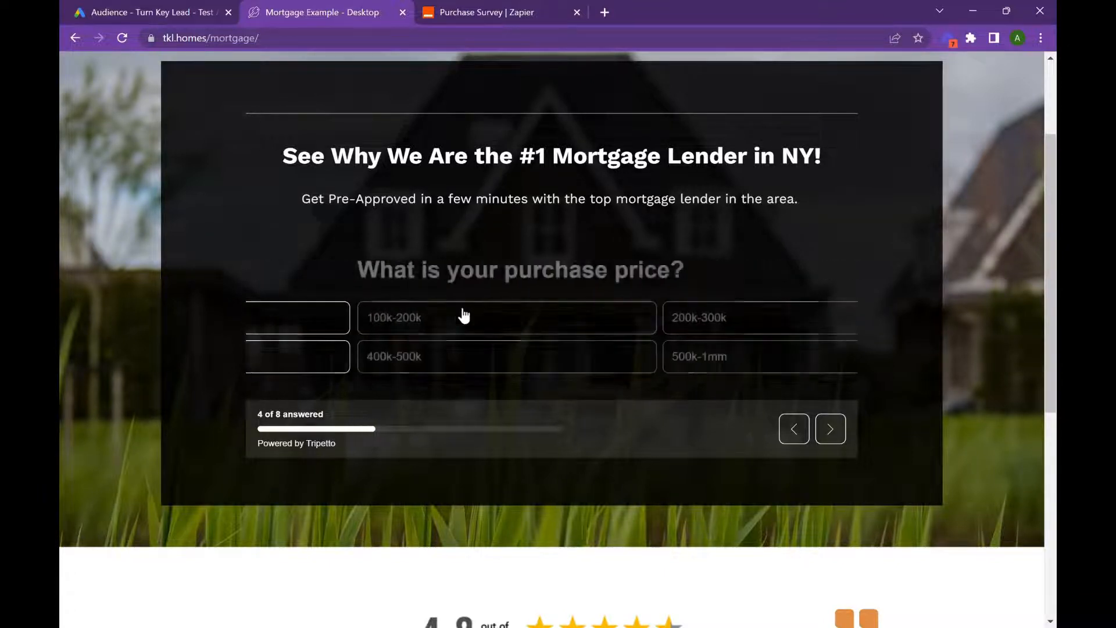
left_click(407, 309)
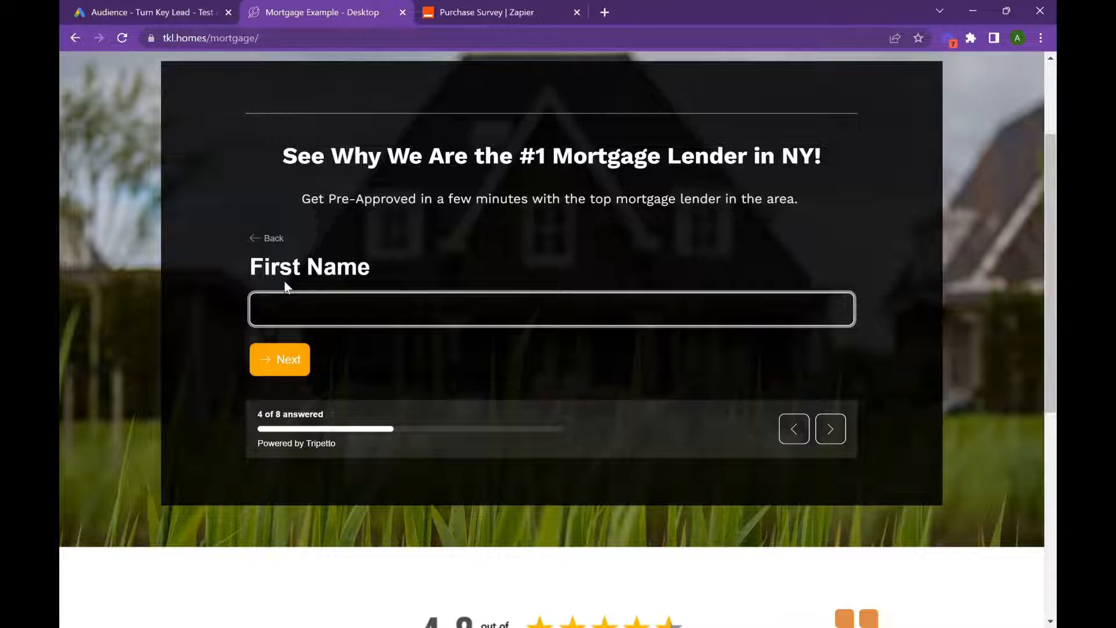
Enter "turn key lead" as the survey's first name and advance past the blank last name to the phone number question
type("turn key lead")
key("Return")
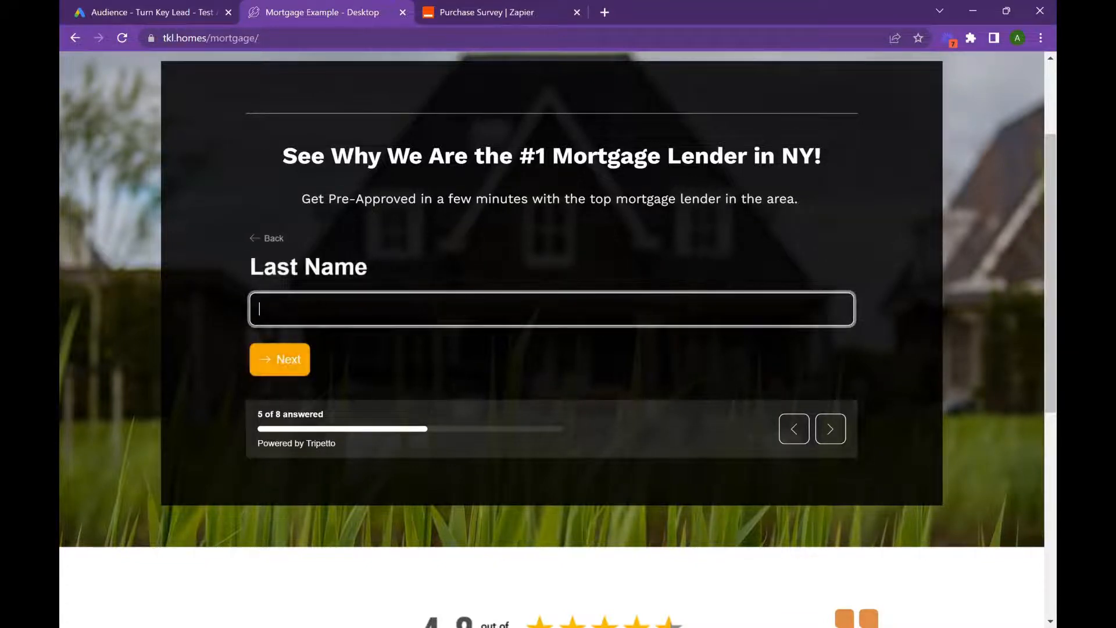
key("Return")
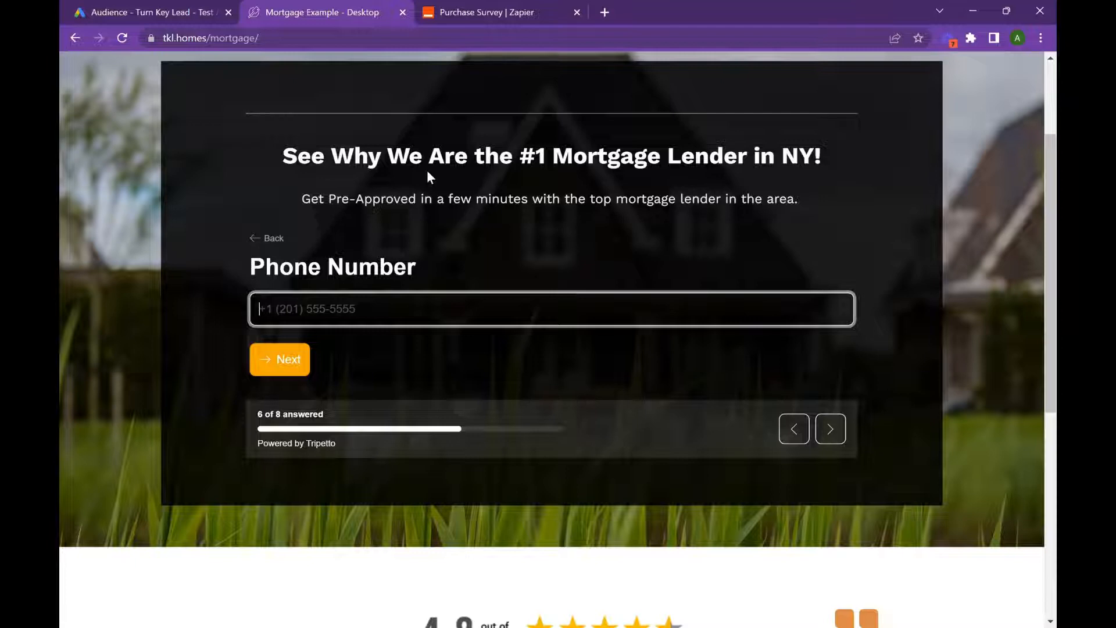
Switch to the Purchase Survey Zap in Zapier, choose Catch Hook as the webhook trigger event and continue to the trigger test
left_click(500, 7)
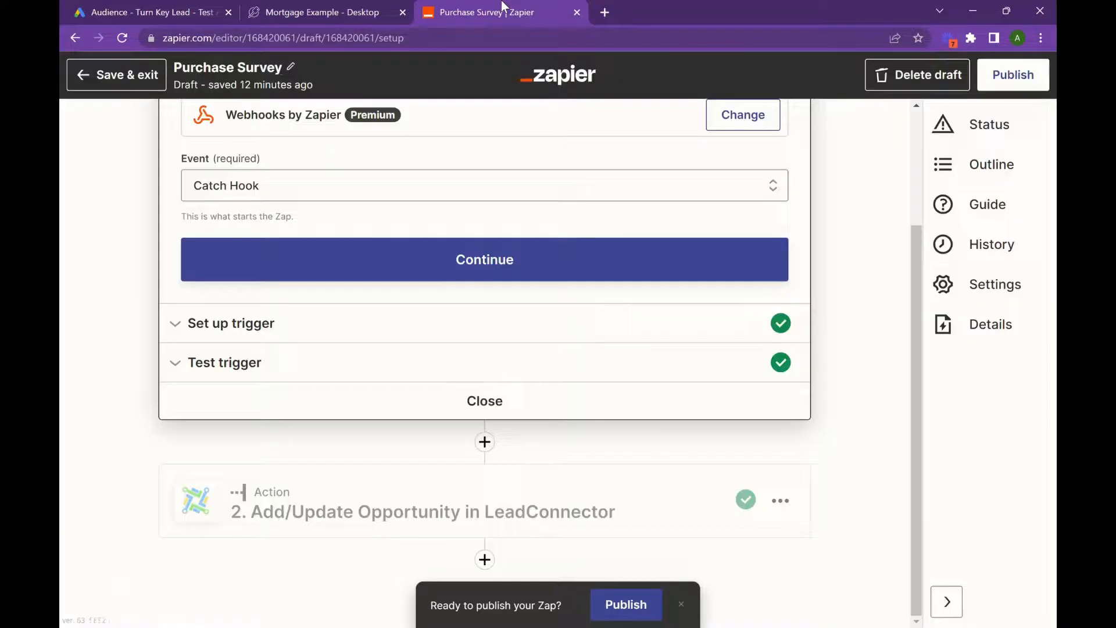
scroll(514, 161, "up", 3)
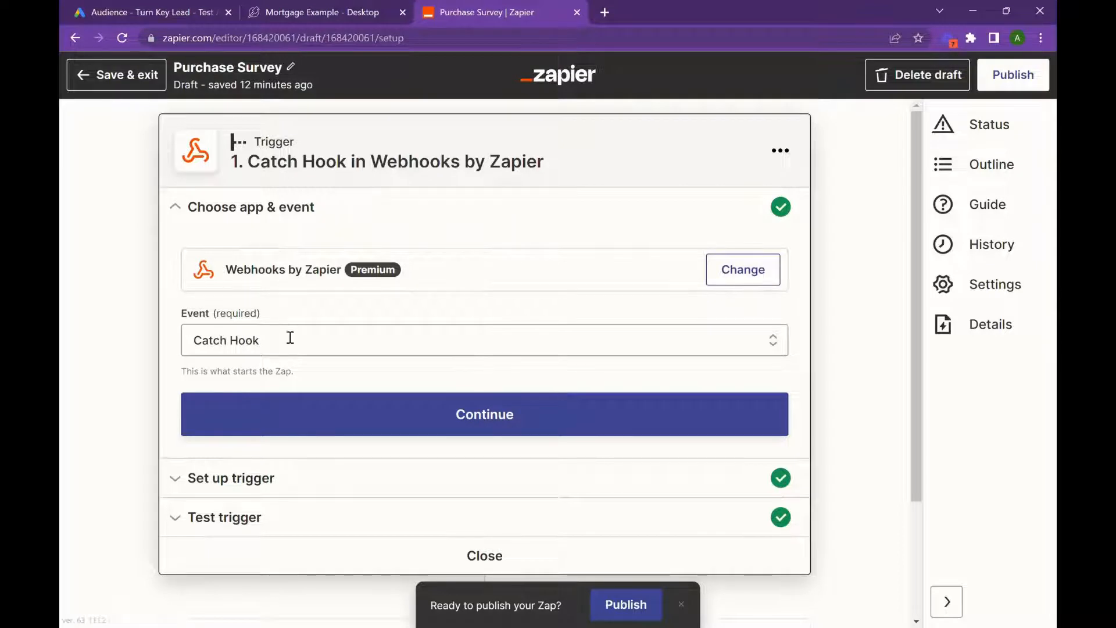
left_click(351, 424)
left_click(179, 211)
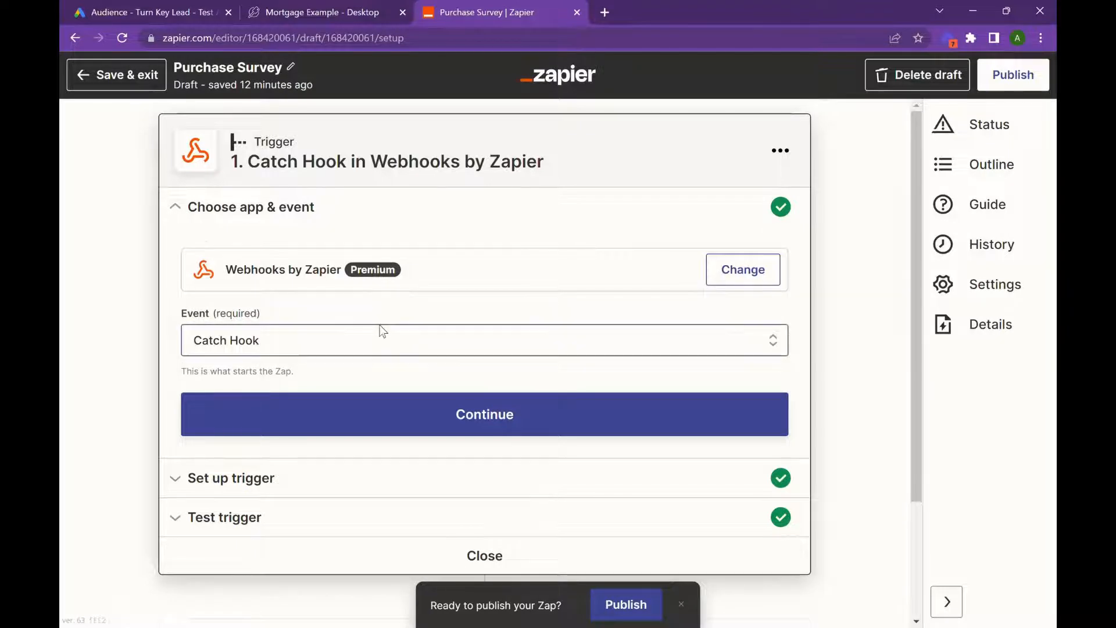
left_click(407, 345)
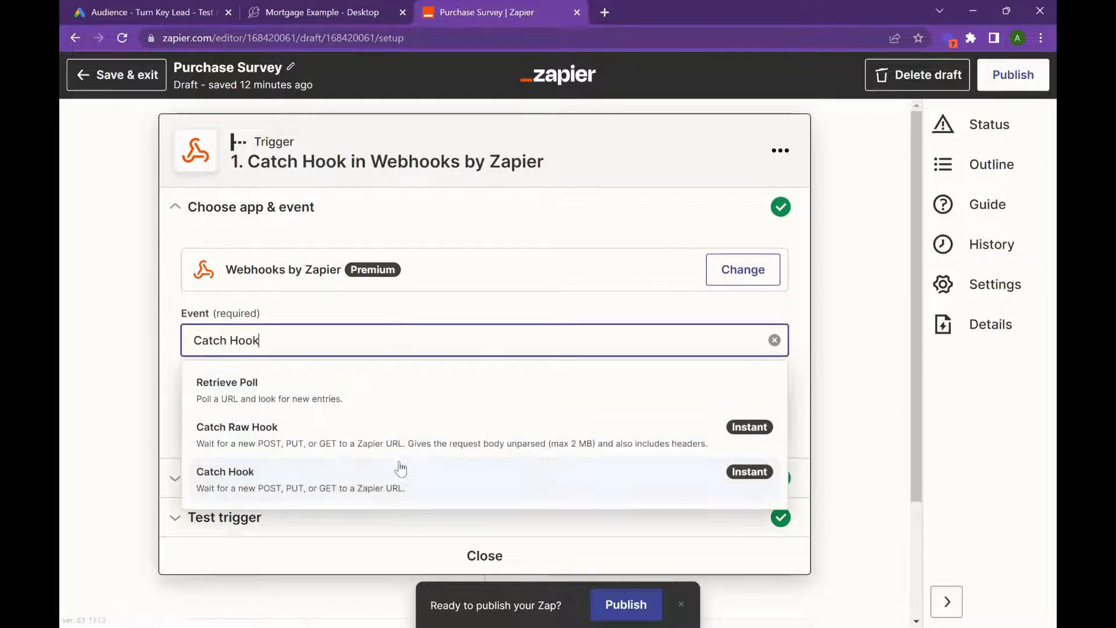
left_click(376, 469)
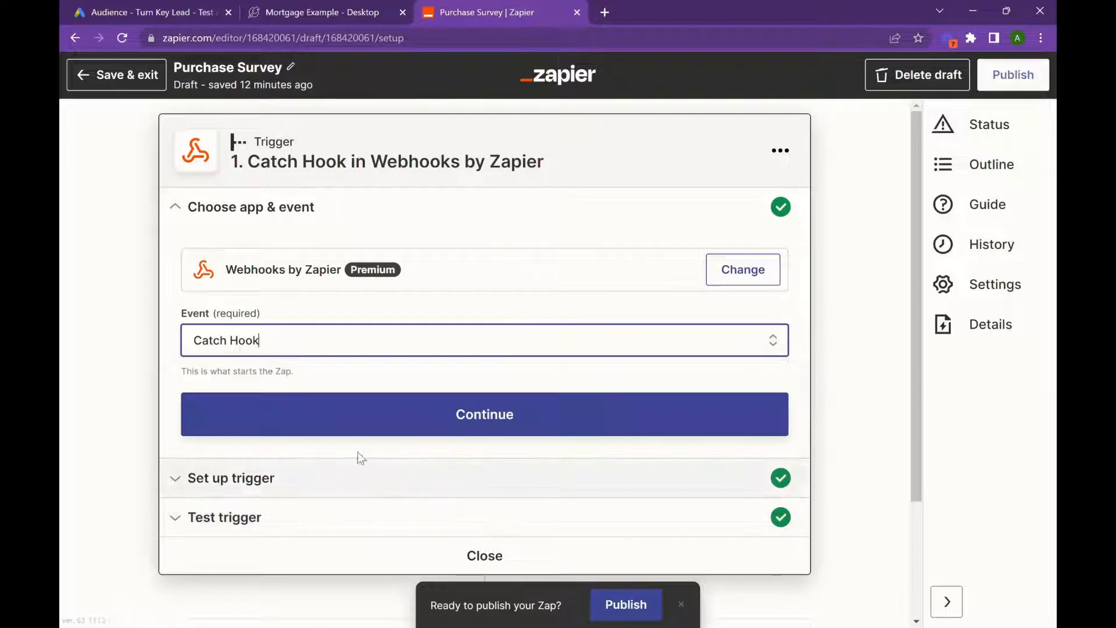
left_click(387, 424)
left_click(367, 403)
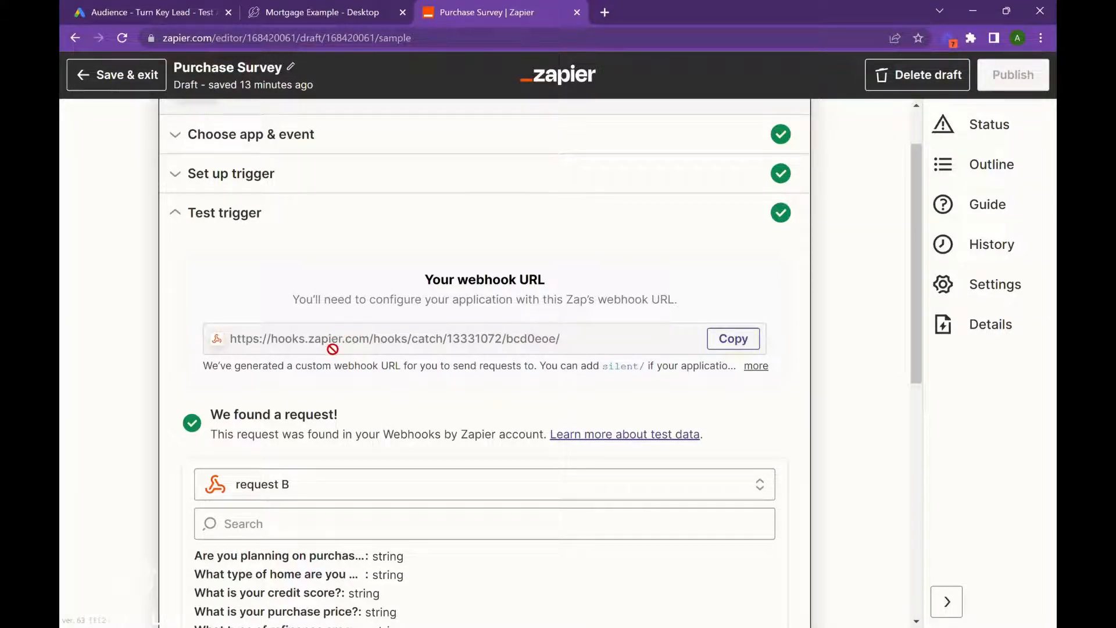
Copy the Zap's webhook URL and look over the survey fields captured in request B
scroll(711, 345, "down", 1)
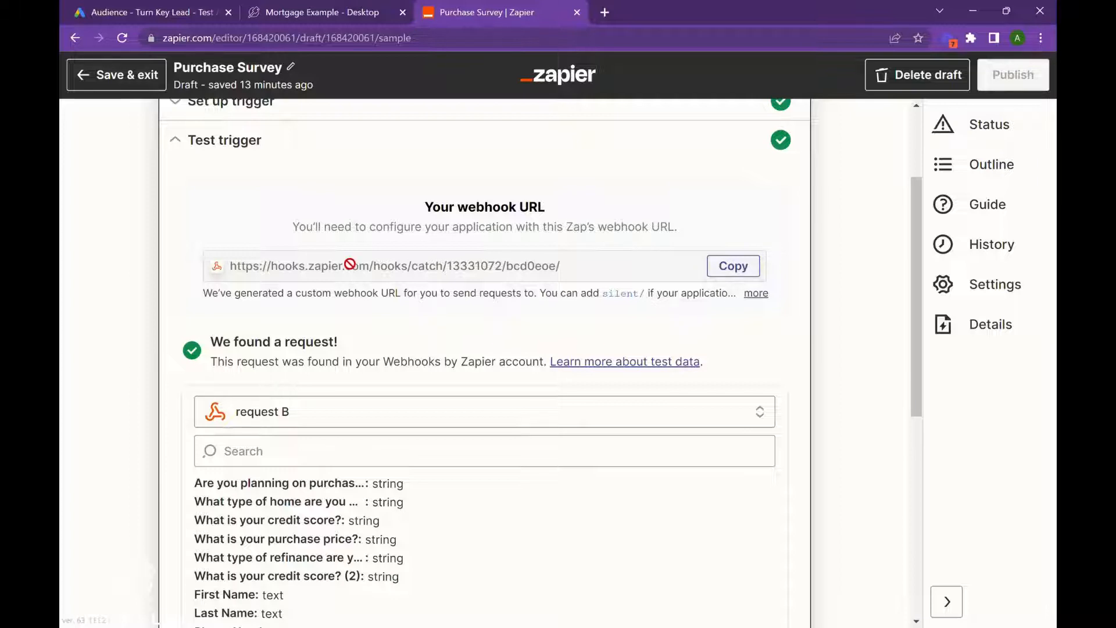
left_click(734, 268)
scroll(696, 269, "down", 1)
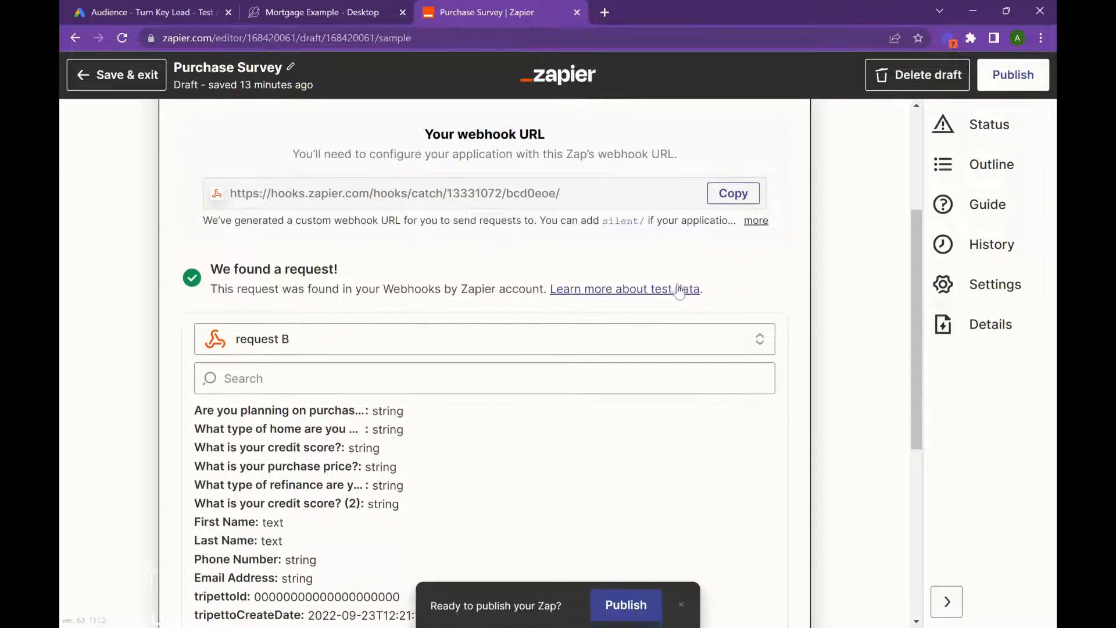
scroll(698, 251, "down", 2)
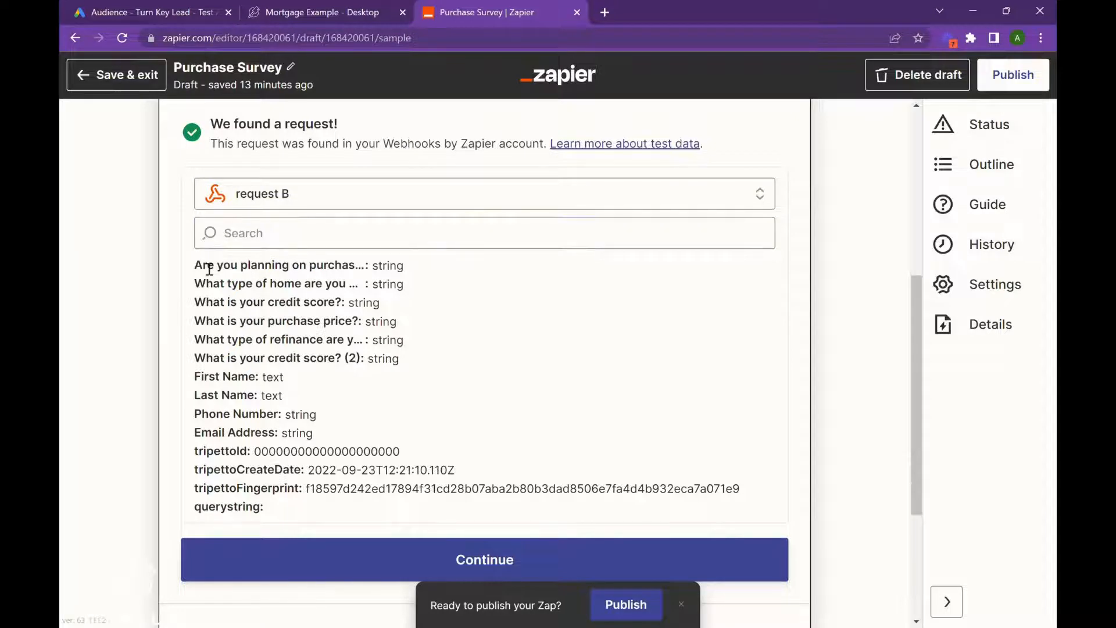
left_click_drag(203, 269, 592, 470)
left_click(466, 430)
Continue to the LeadConnector action, check its Add/Update Opportunity event options and proceed past the account choice to the action's field setup
scroll(462, 453, "down", 3)
left_click(354, 417)
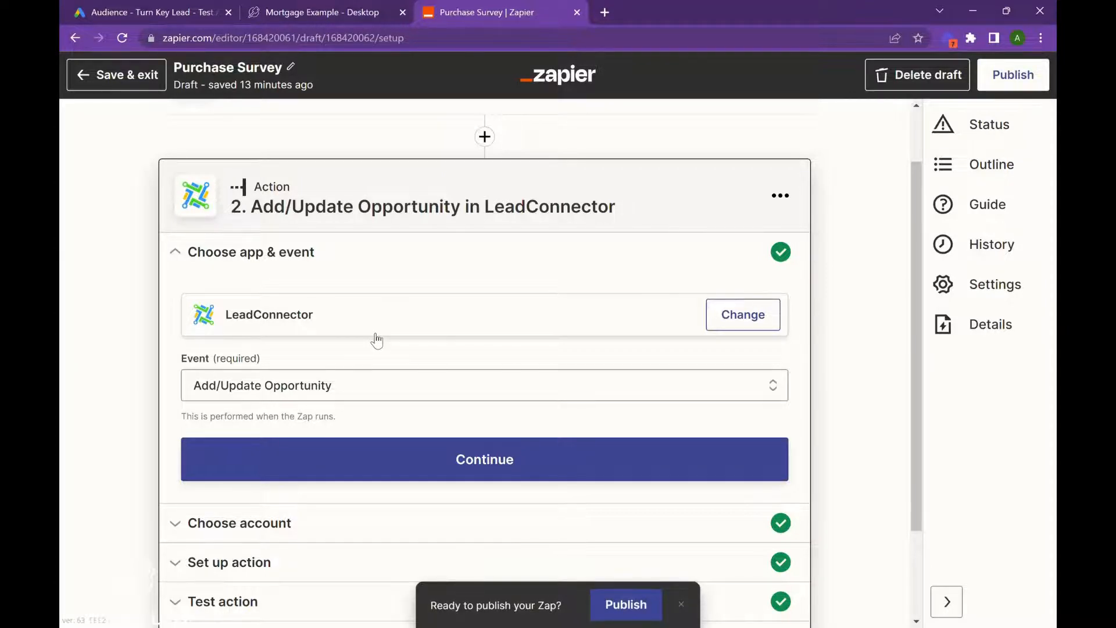
scroll(482, 282, "up", 2)
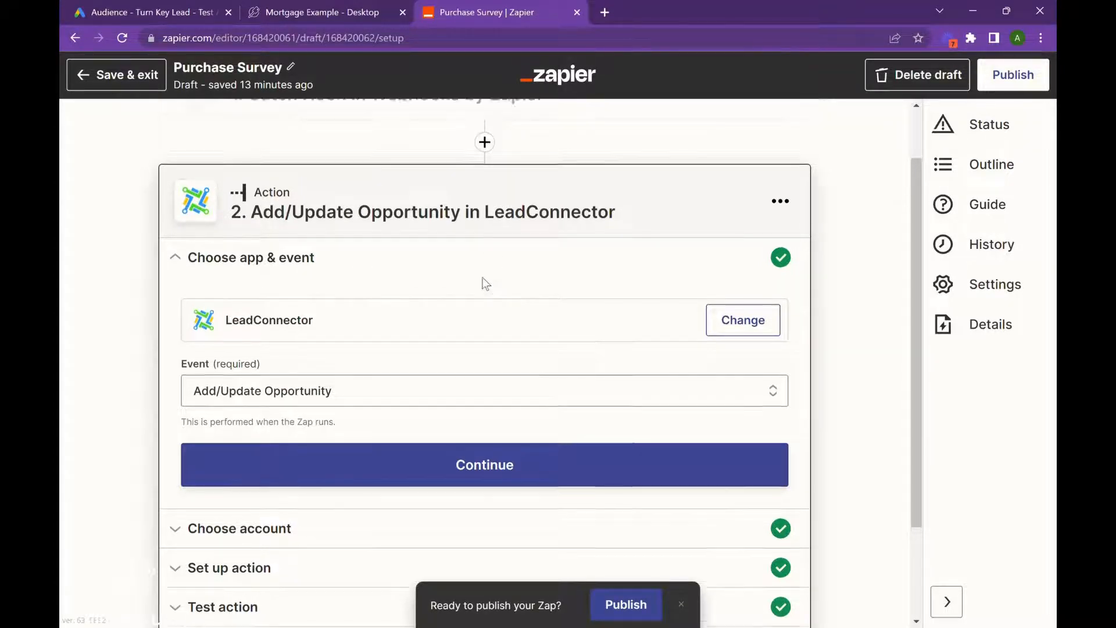
scroll(419, 424, "down", 2)
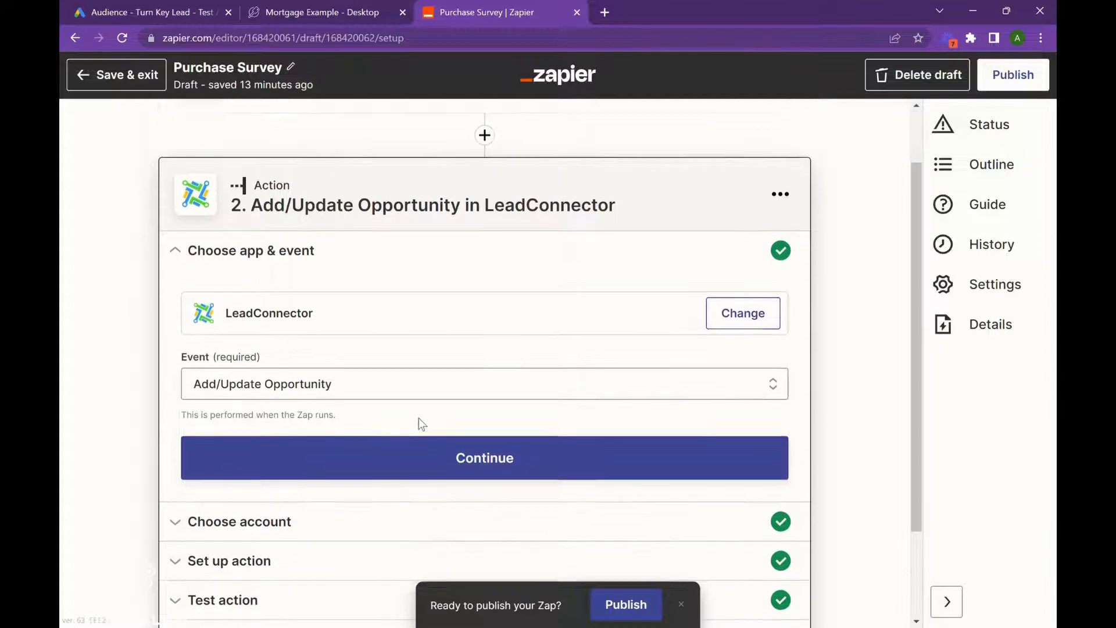
left_click(443, 315)
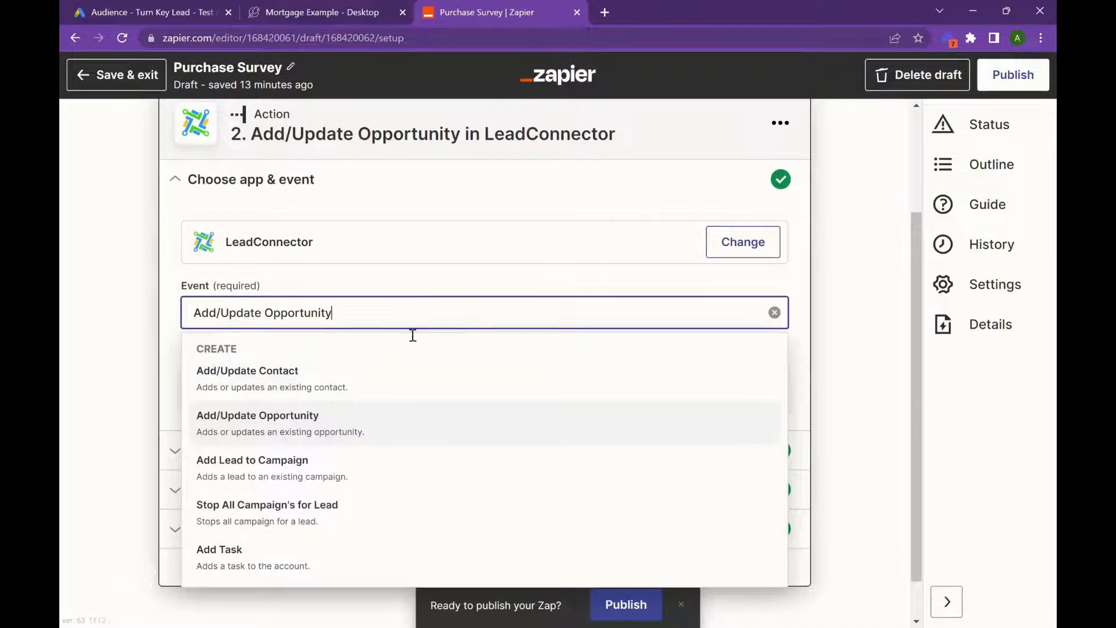
left_click(436, 289)
left_click(166, 339)
left_click(274, 389)
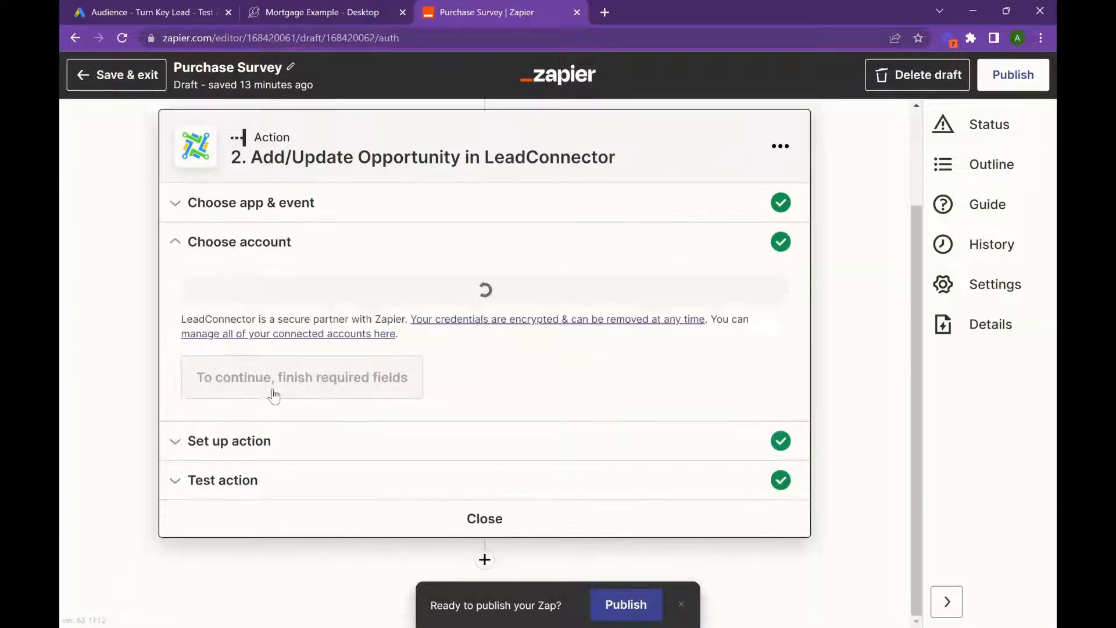
left_click(264, 382)
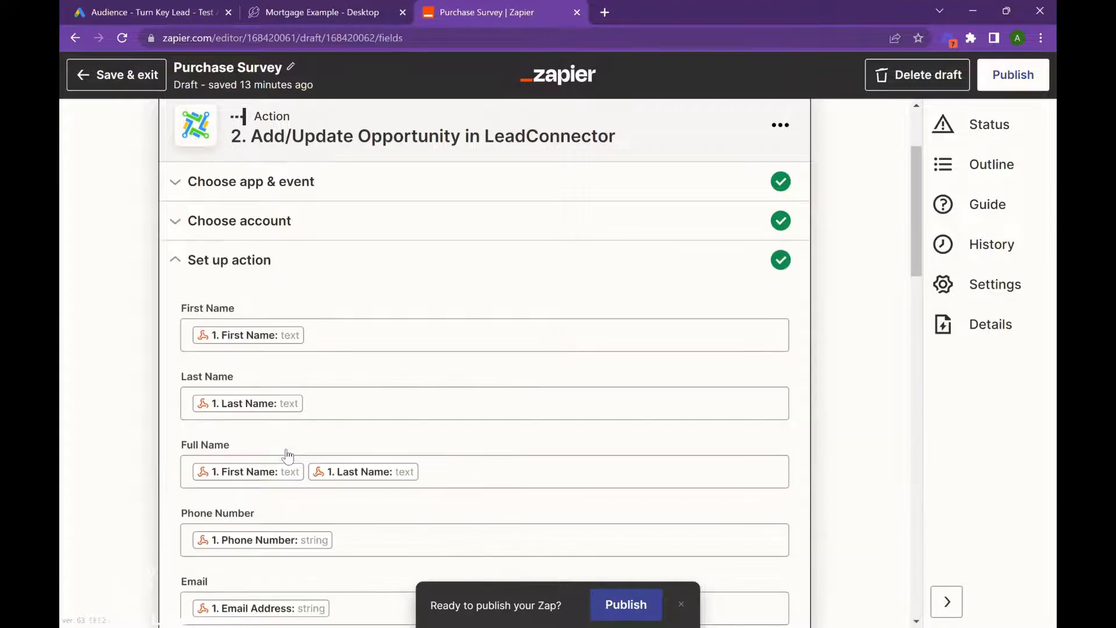
Examine the LeadConnector action's field mappings from First Name through Purchase Price, and continue to the action test
scroll(285, 439, "down", 2)
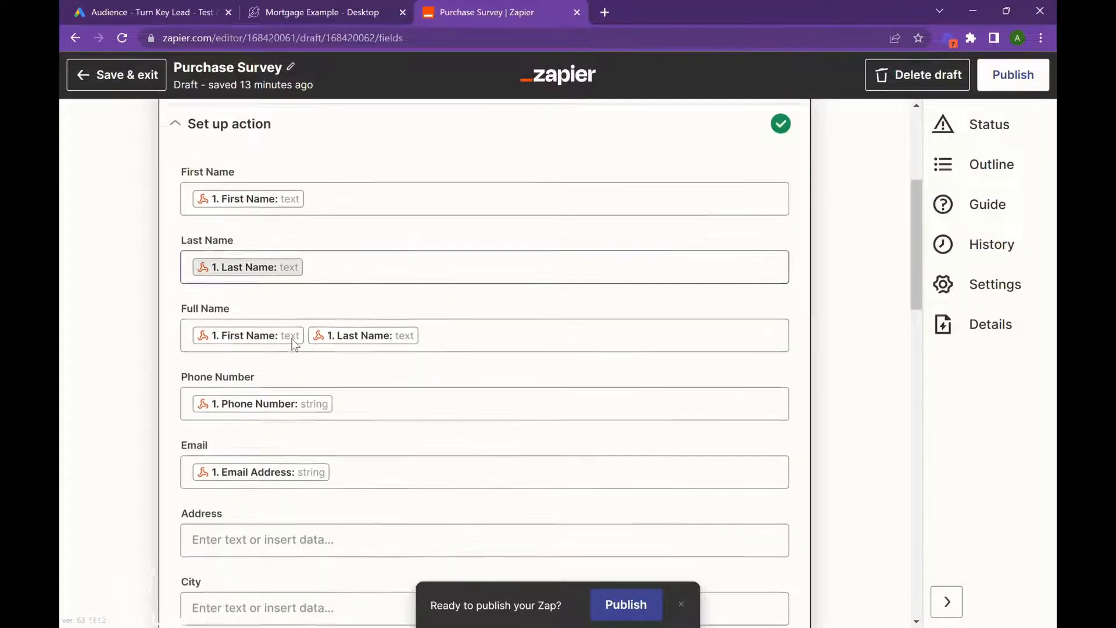
scroll(299, 347, "up", 1)
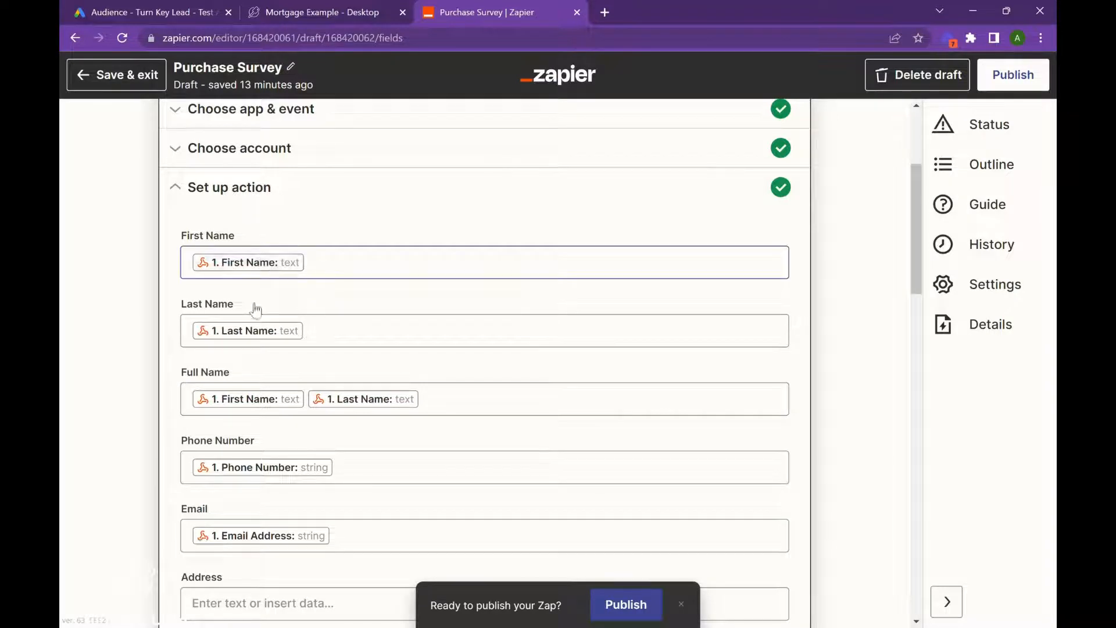
scroll(285, 418, "down", 2)
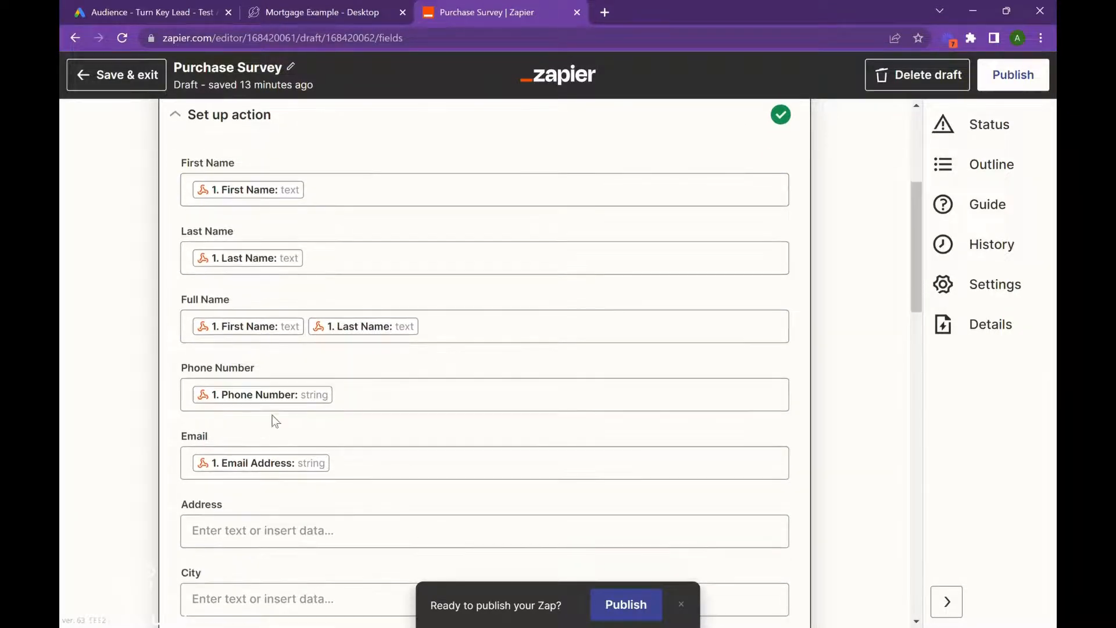
scroll(265, 410, "down", 13)
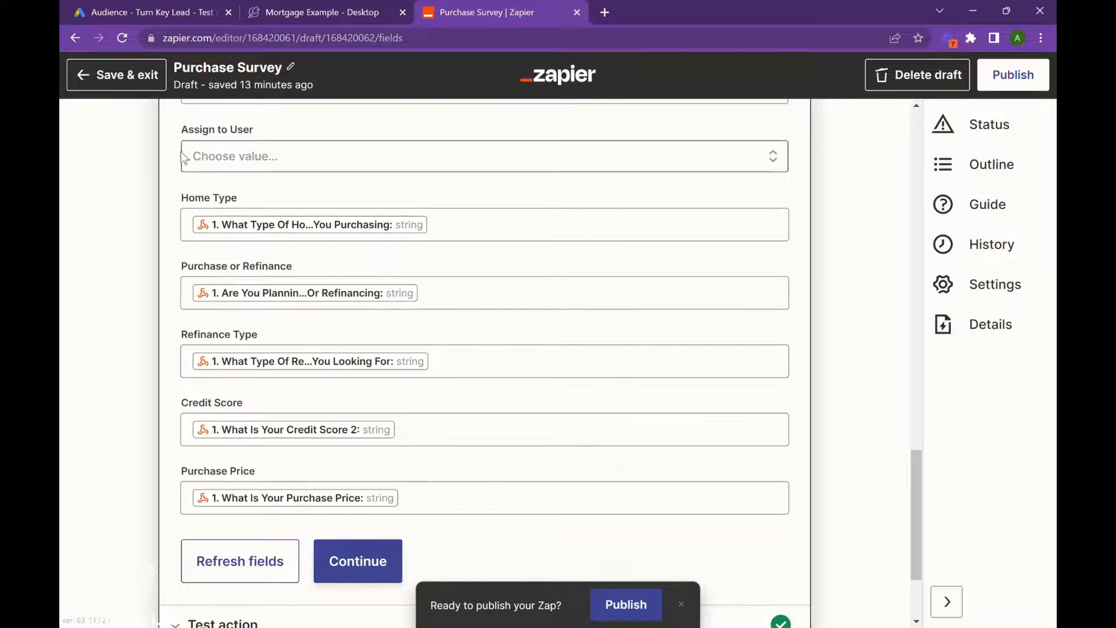
scroll(335, 219, "down", 2)
left_click(379, 419)
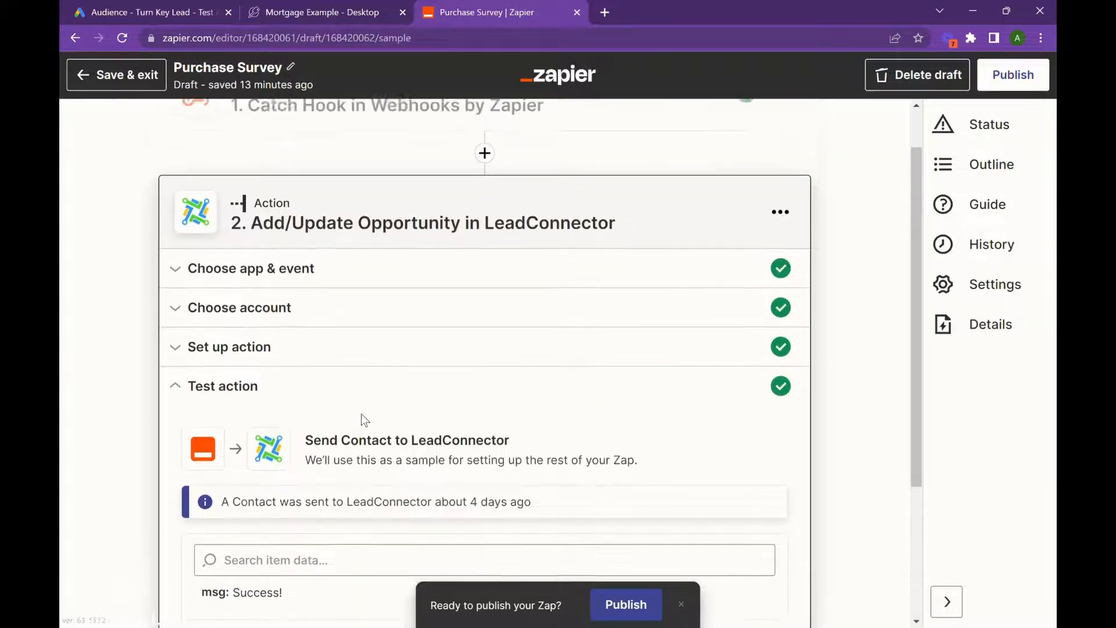
scroll(361, 414, "down", 1)
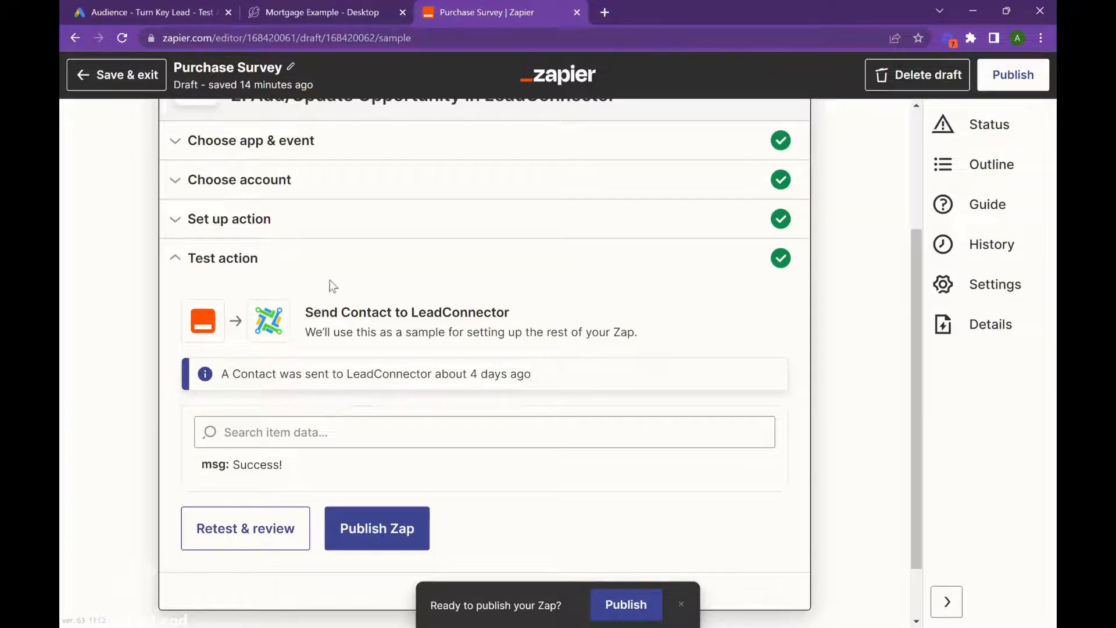
Switch to the Mortgage Example landing page and step the survey back to the First Name question
left_click(372, 10)
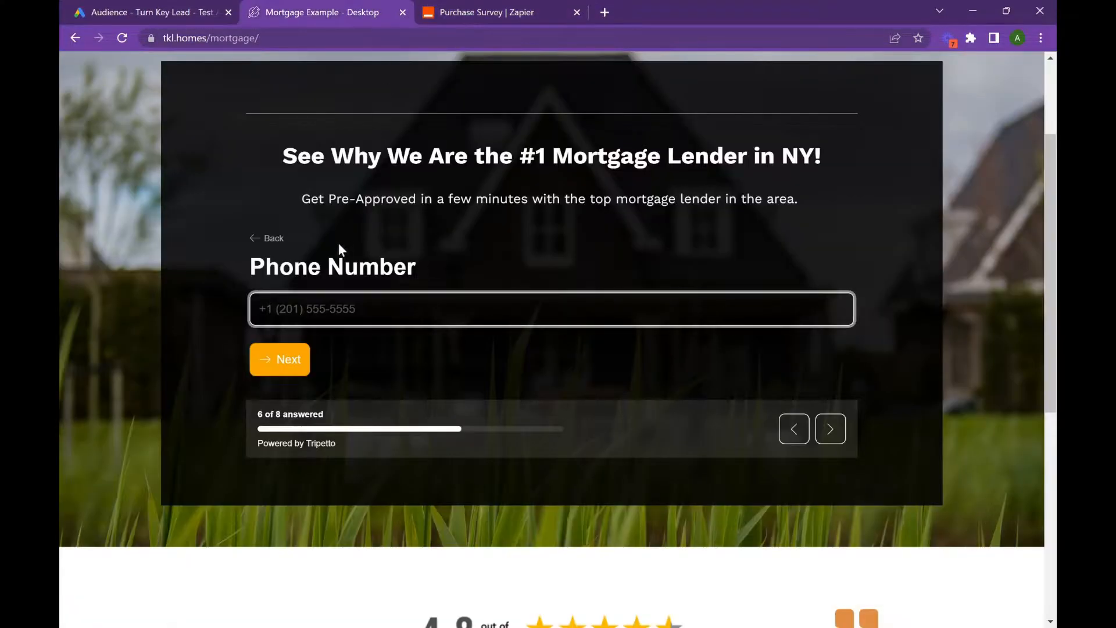
left_click(269, 239)
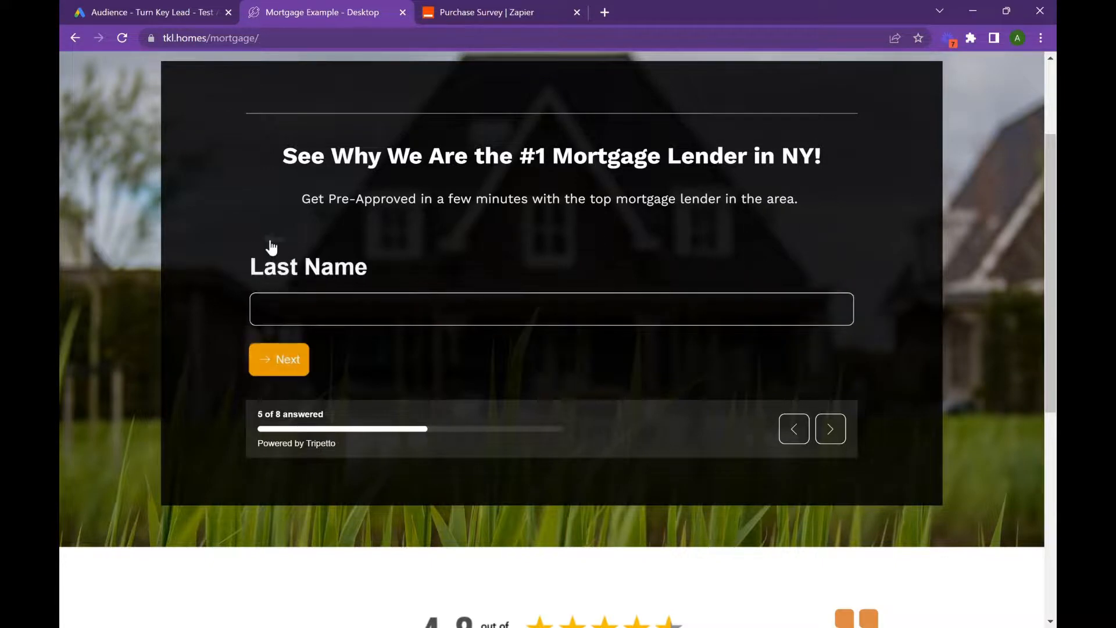
left_click(269, 239)
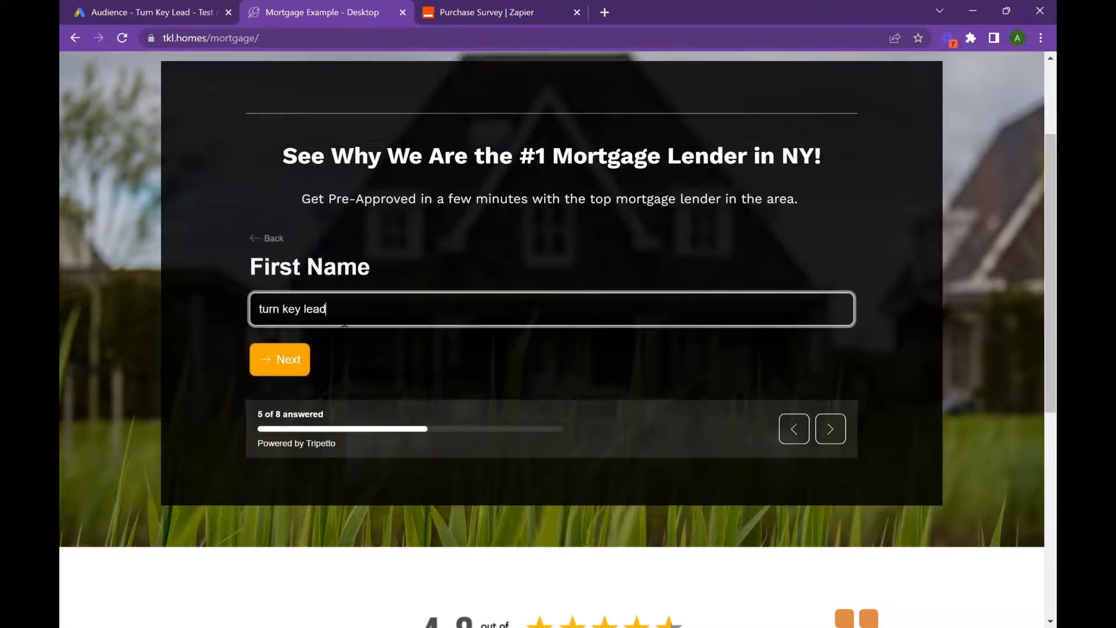
Return to the Purchase Survey Zap and add a Paths by Zapier step after the LeadConnector action
left_click(472, 10)
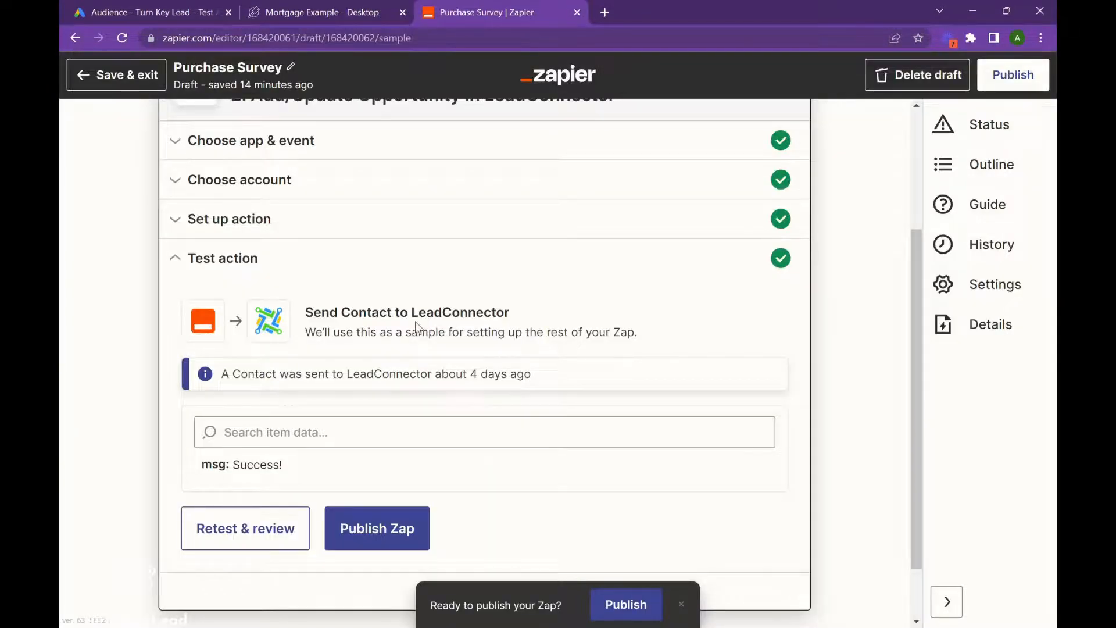
scroll(415, 326, "up", 3)
scroll(421, 305, "down", 4)
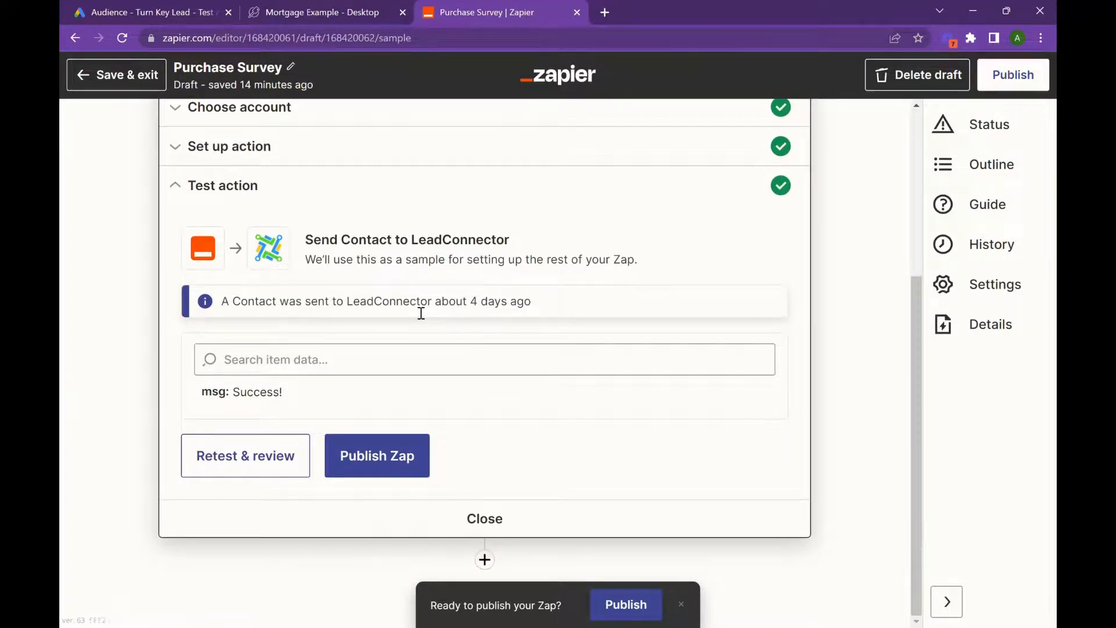
left_click(485, 560)
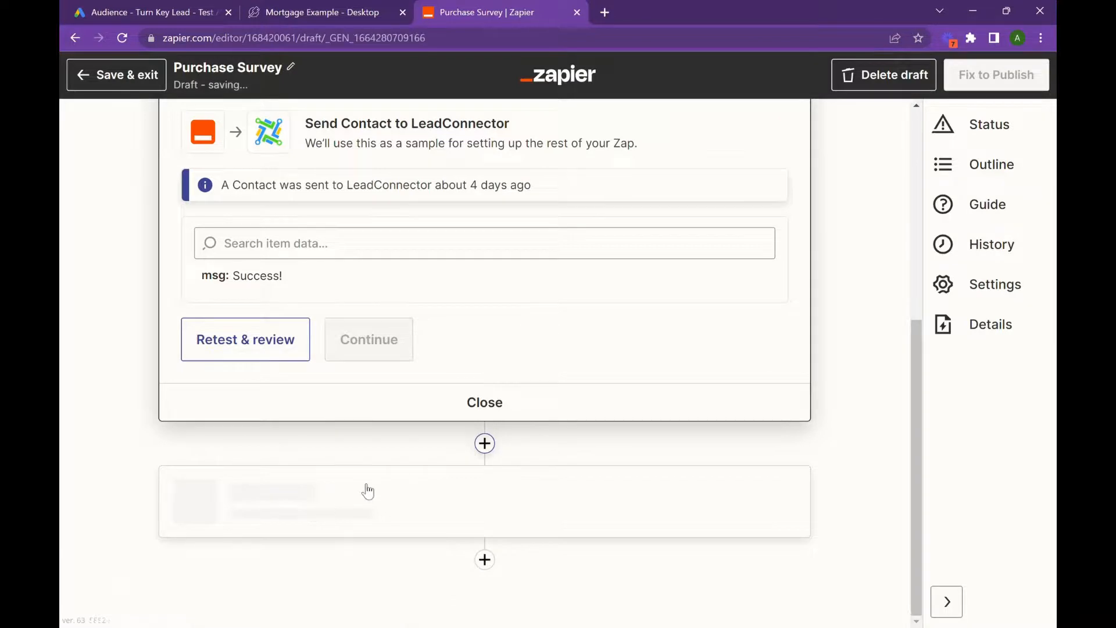
type("path")
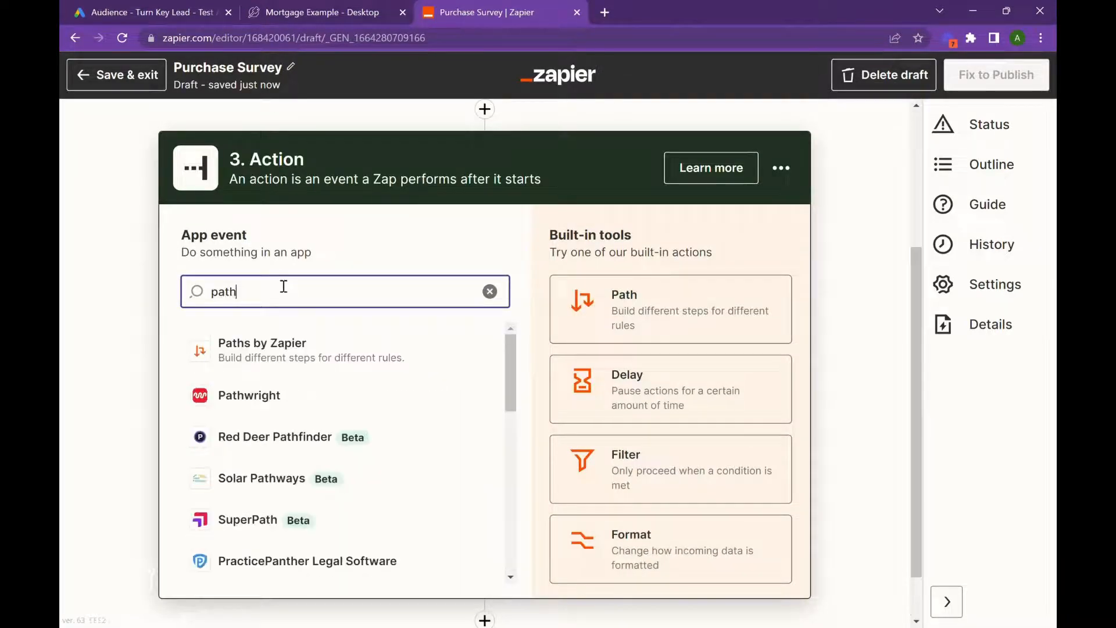
left_click(260, 347)
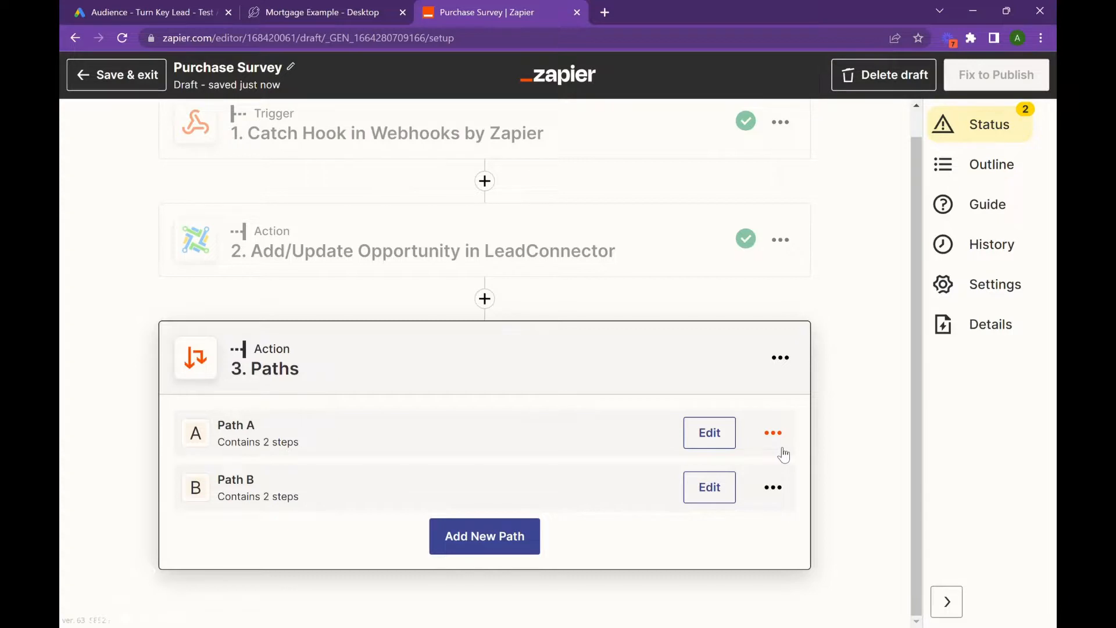
scroll(780, 405, "up", 1)
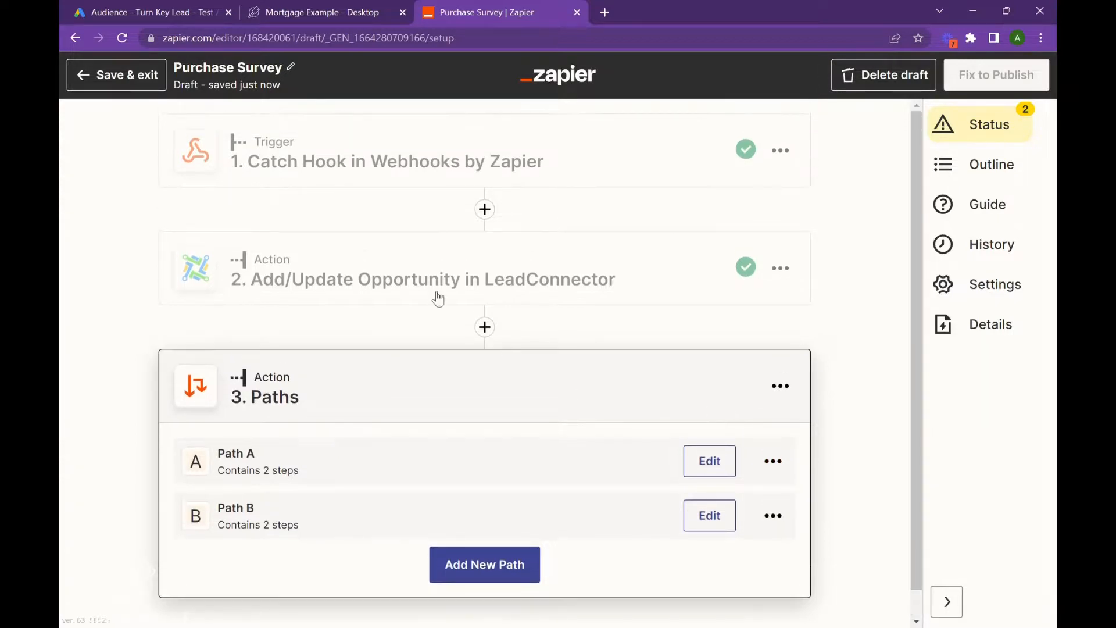